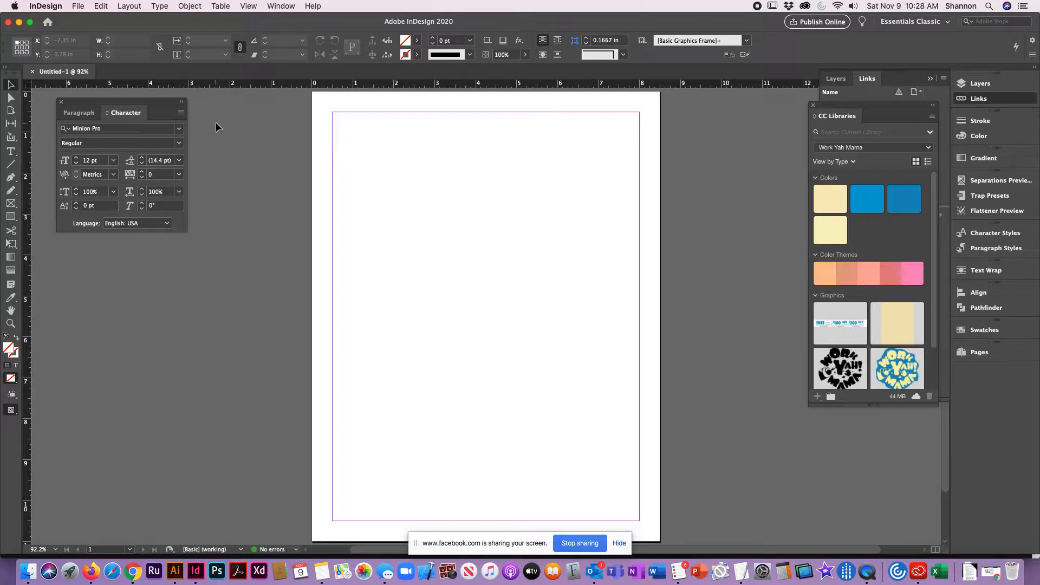
# Draw a text frame about 3.33 in wide and 10 in tall, starting at the page's upper-left margin corner
pyautogui.click(469, 207)
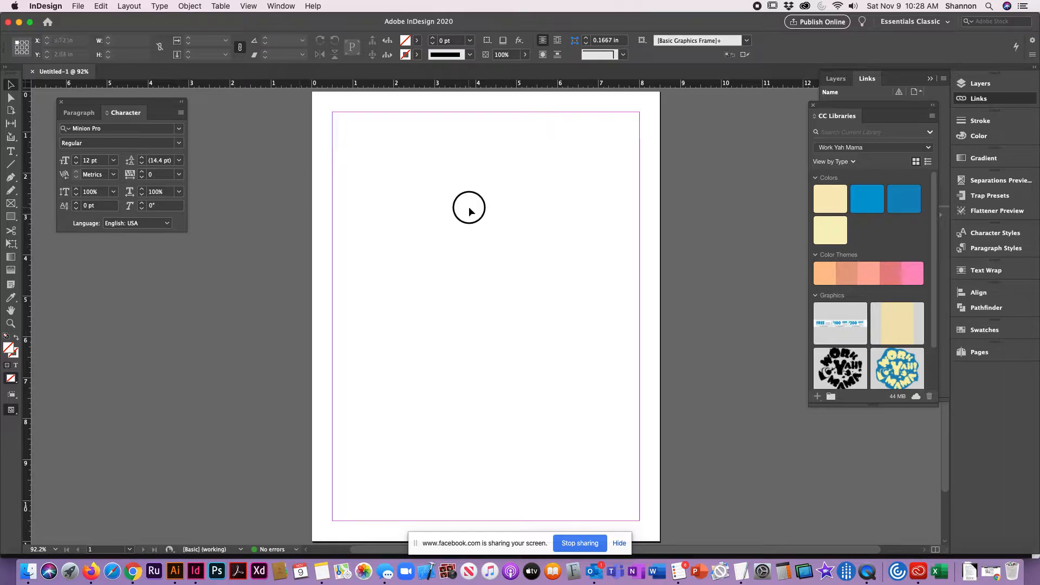
pyautogui.click(12, 152)
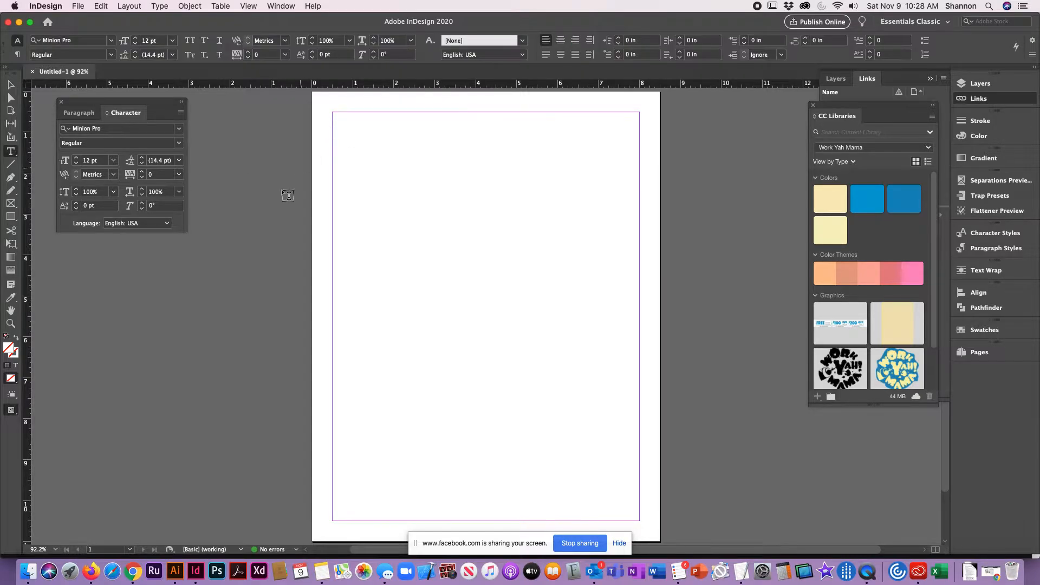
pyautogui.moveTo(332, 112); pyautogui.dragTo(469, 520)
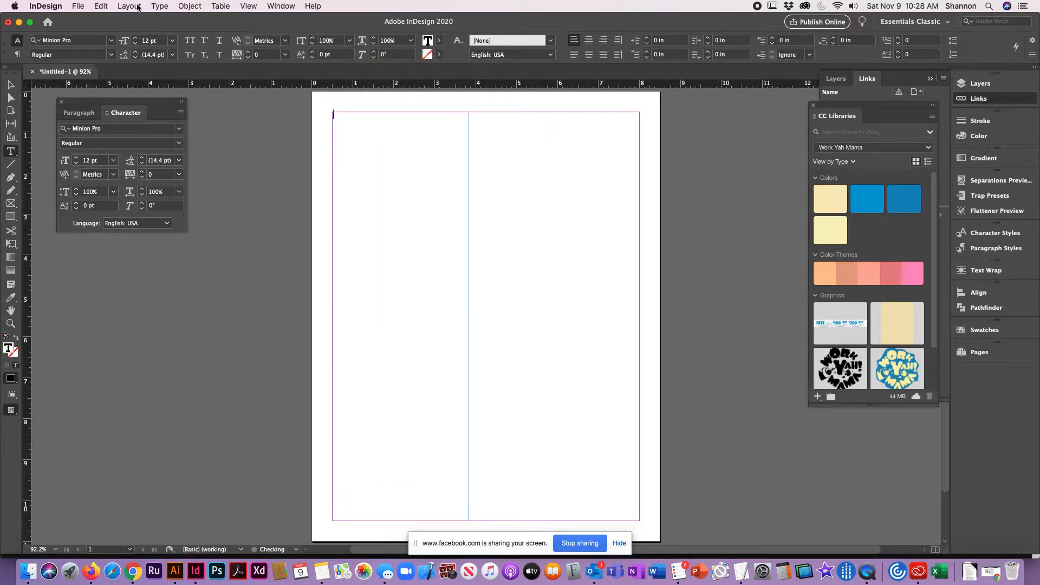
# Set the page to two columns and widen the gutter between them in Margins and Columns
pyautogui.click(159, 5)
pyautogui.moveTo(130, 6)
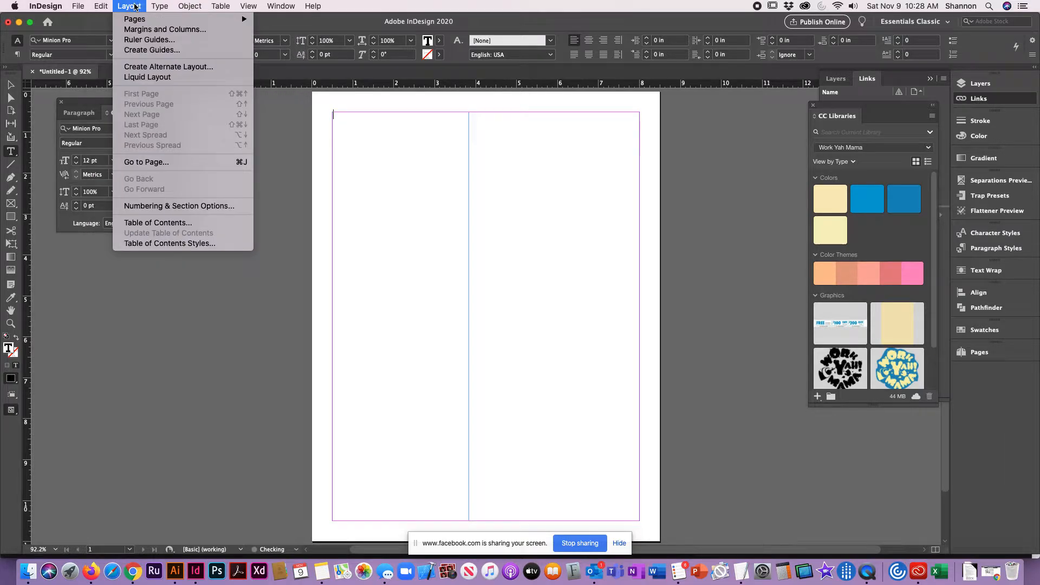
pyautogui.click(139, 30)
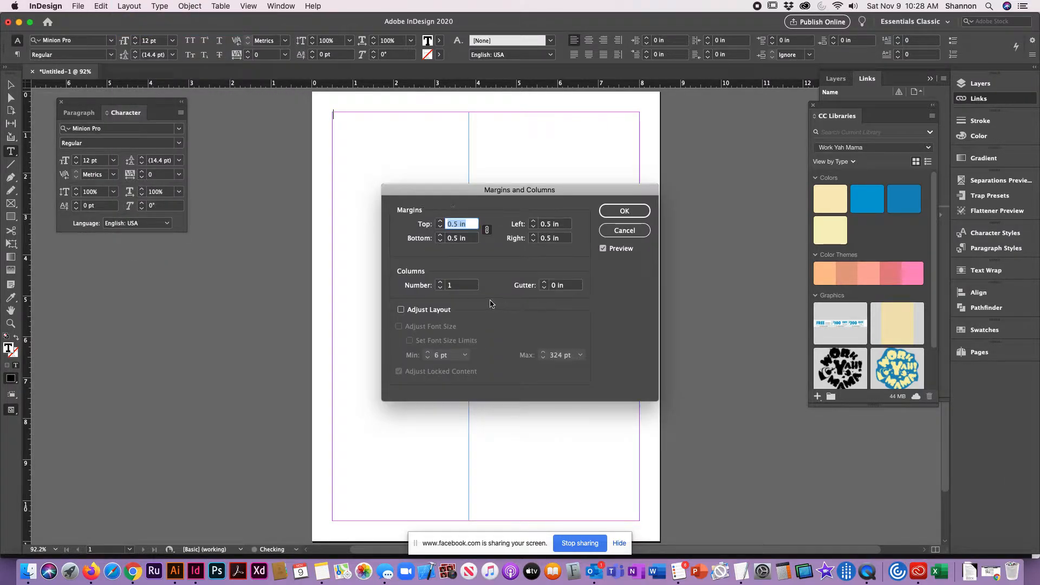
pyautogui.click(440, 283)
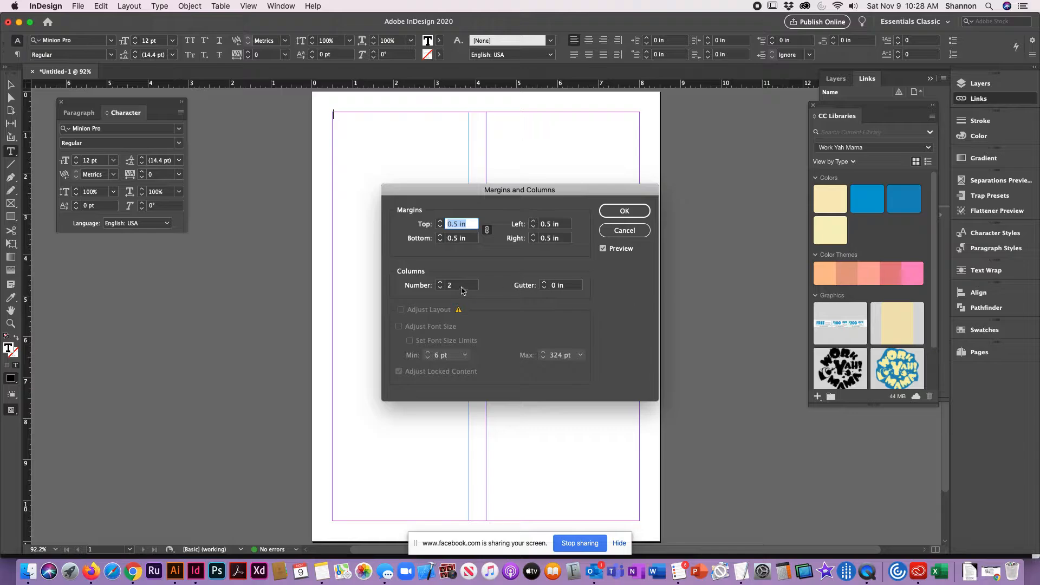
pyautogui.tripleClick(565, 289)
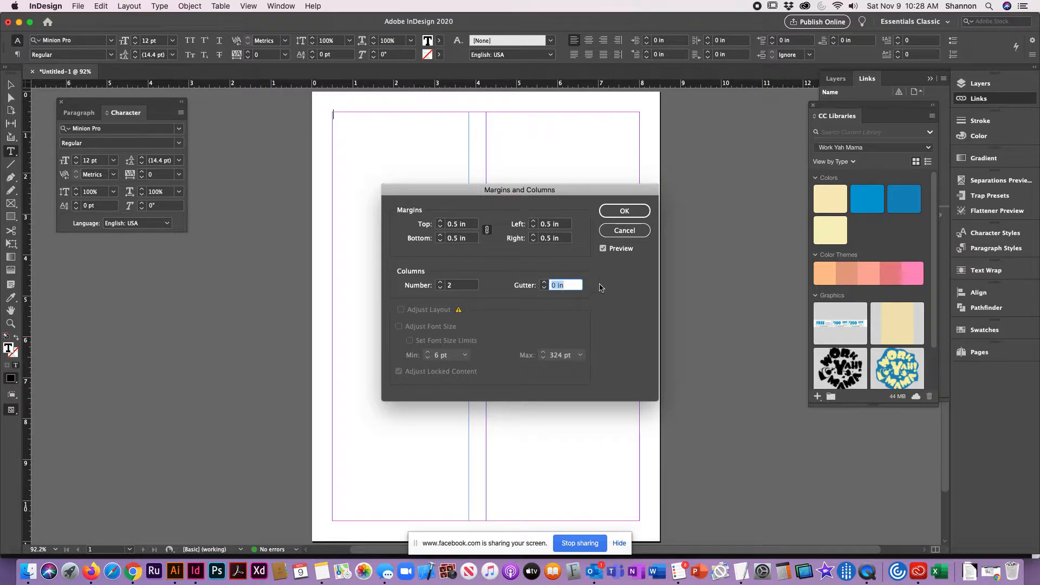
pyautogui.press('BackSpace')
pyautogui.press('Return')
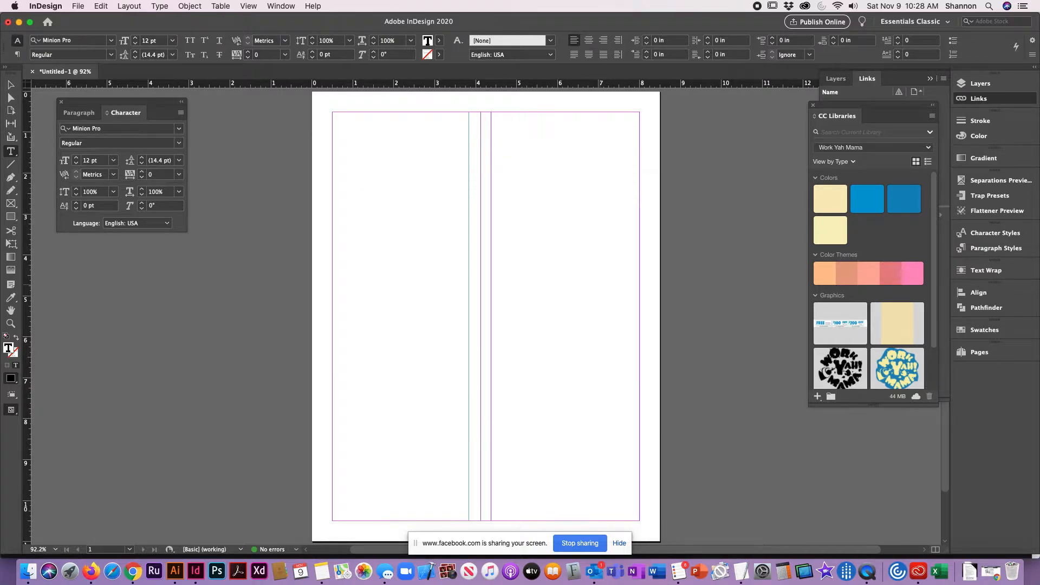
# Widen the text frame to 3.625 in so it fills the first column
pyautogui.press('Escape')
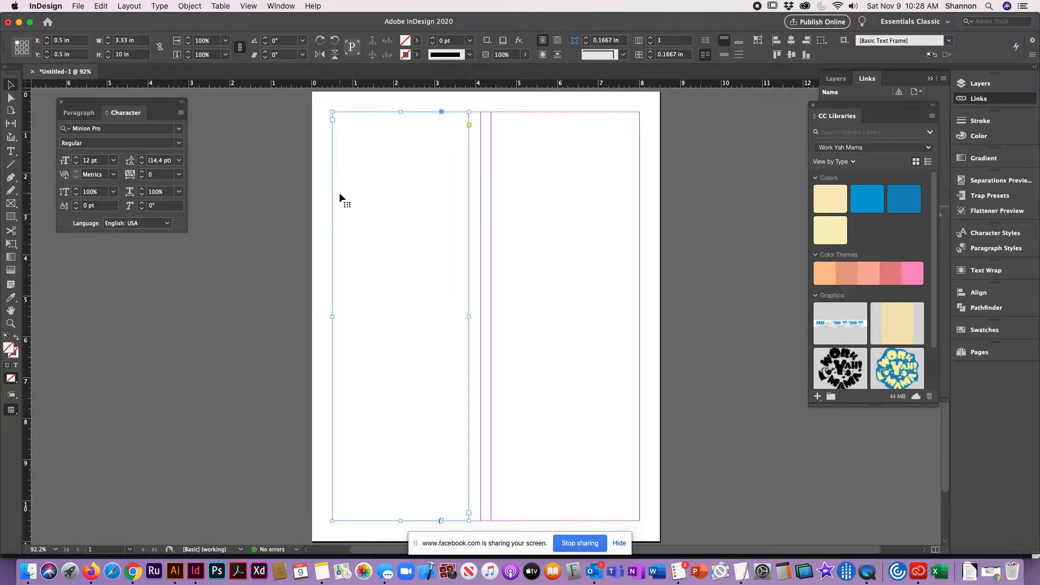
pyautogui.moveTo(471, 316); pyautogui.dragTo(481, 317)
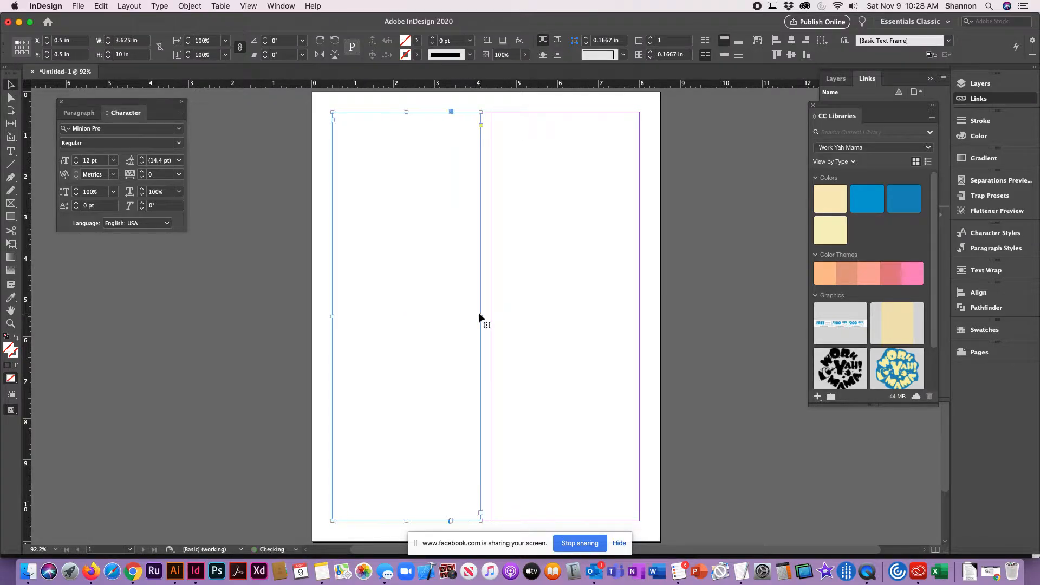
pyautogui.moveTo(396, 203); pyautogui.dragTo(555, 204)
pyautogui.click(726, 201)
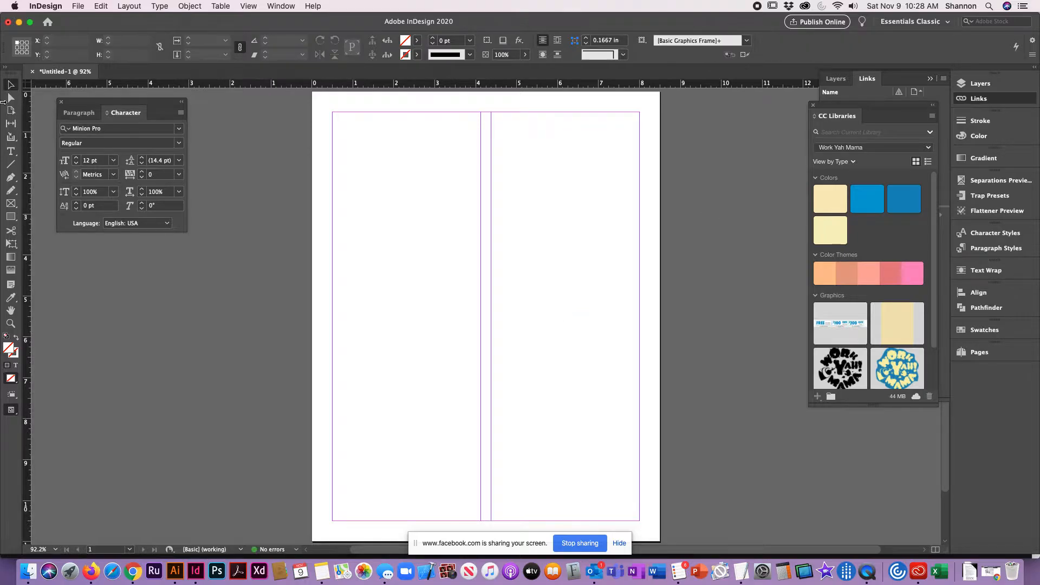
# Enter "Hamburger" and "$5.00", separated by a tab, as the first line of the text frame
pyautogui.click(11, 152)
pyautogui.click(371, 144)
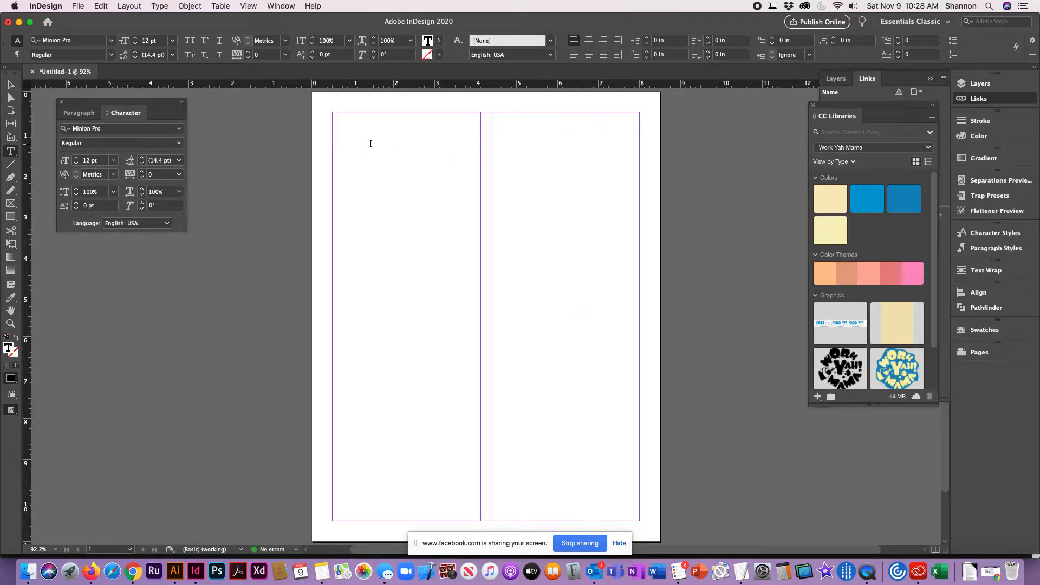
pyautogui.press('super+equal')
pyautogui.press('super+equal')
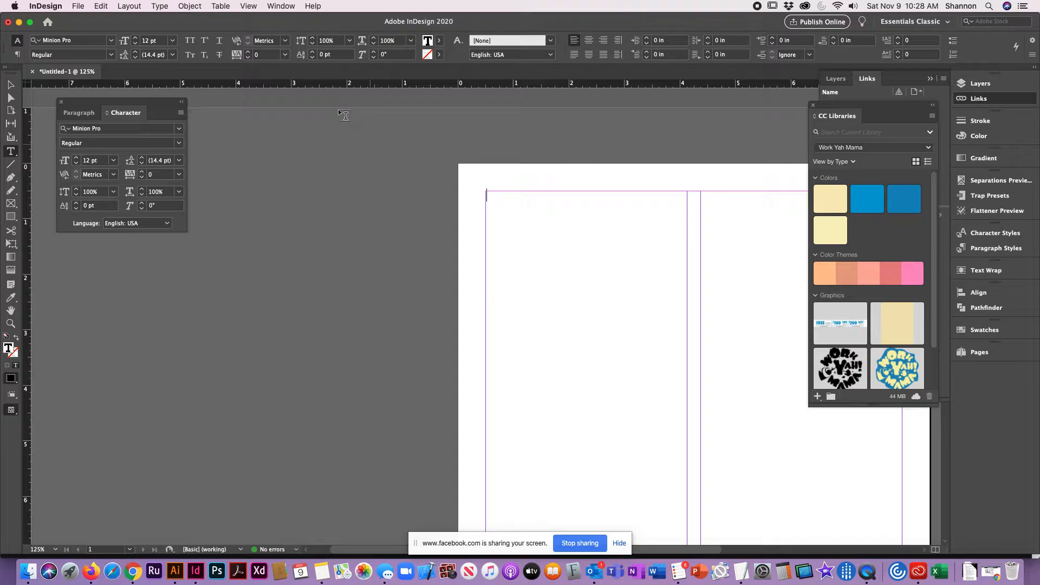
pyautogui.click(11, 85)
pyautogui.press('Delete')
pyautogui.moveTo(685, 324); pyautogui.dragTo(438, 286)
pyautogui.click(336, 225)
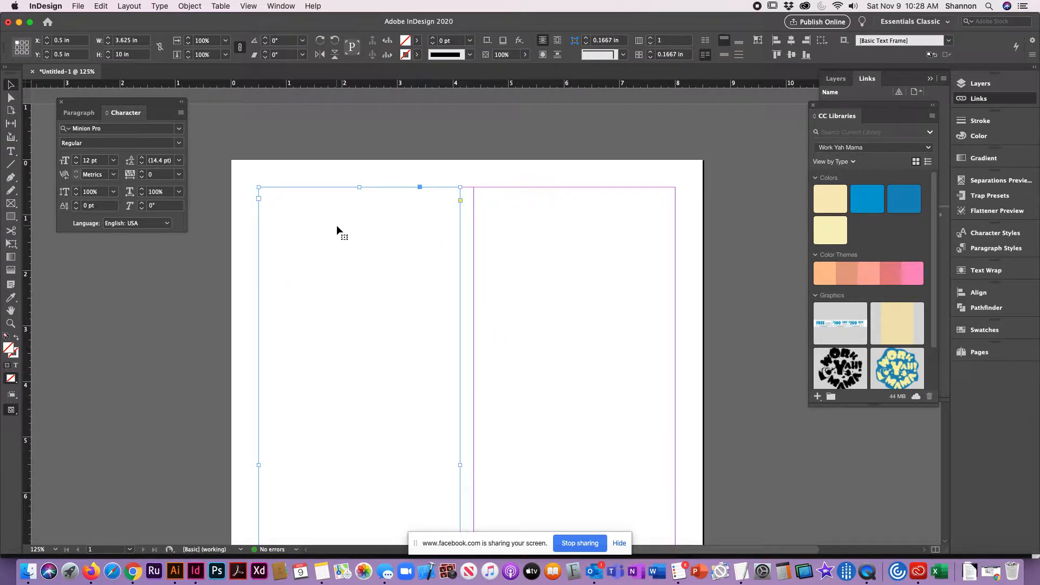
pyautogui.doubleClick(336, 226)
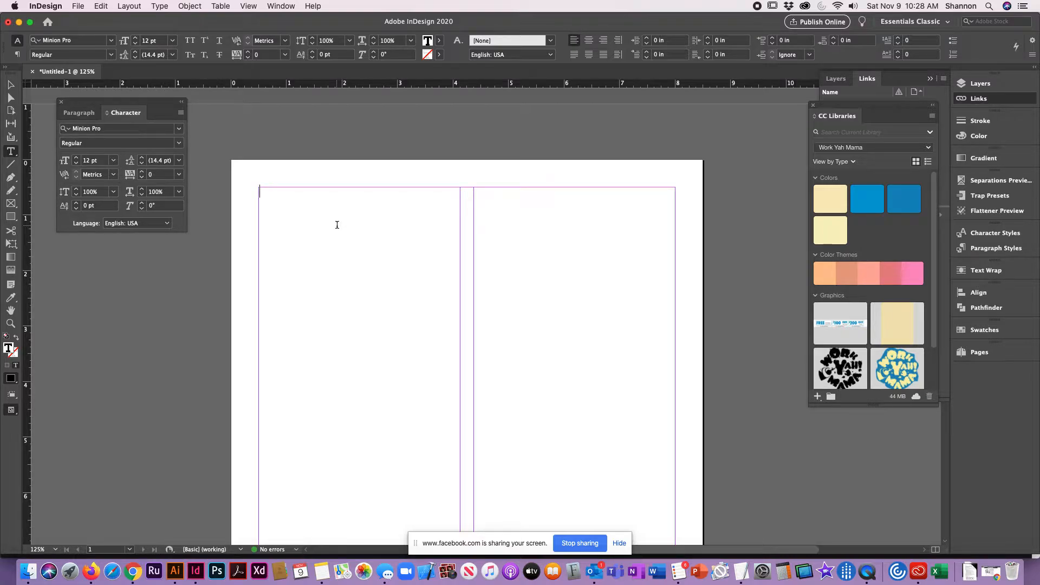
pyautogui.write('Hamburger')
pyautogui.write('$5.00 ')
# Add two tab-separated lines below the hamburger: "Cheeseburger" with "$6.00" and "Hot Dog" with "$3.00"
pyautogui.write('Chees')
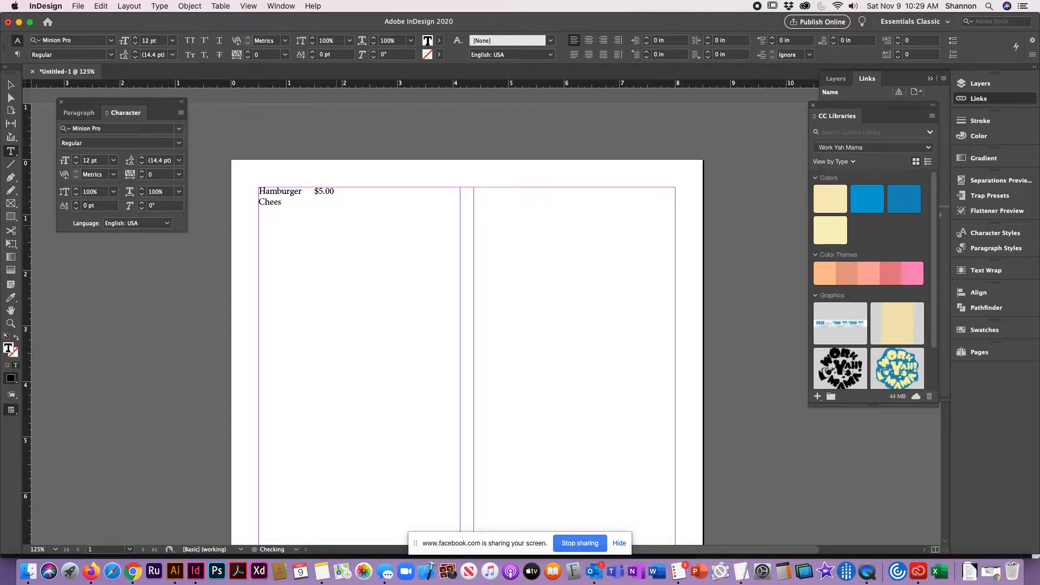
pyautogui.write('eburger')
pyautogui.press('Tab')
pyautogui.write('$')
pyautogui.write('6.00 ')
pyautogui.write('Hot')
pyautogui.write(' Dog\t$3.00')
pyautogui.press('Return')
# Add a fourth line reading "Grilled Cheese" and "$2.50", separated by a tab
pyautogui.write('C')
pyautogui.write('rilled che')
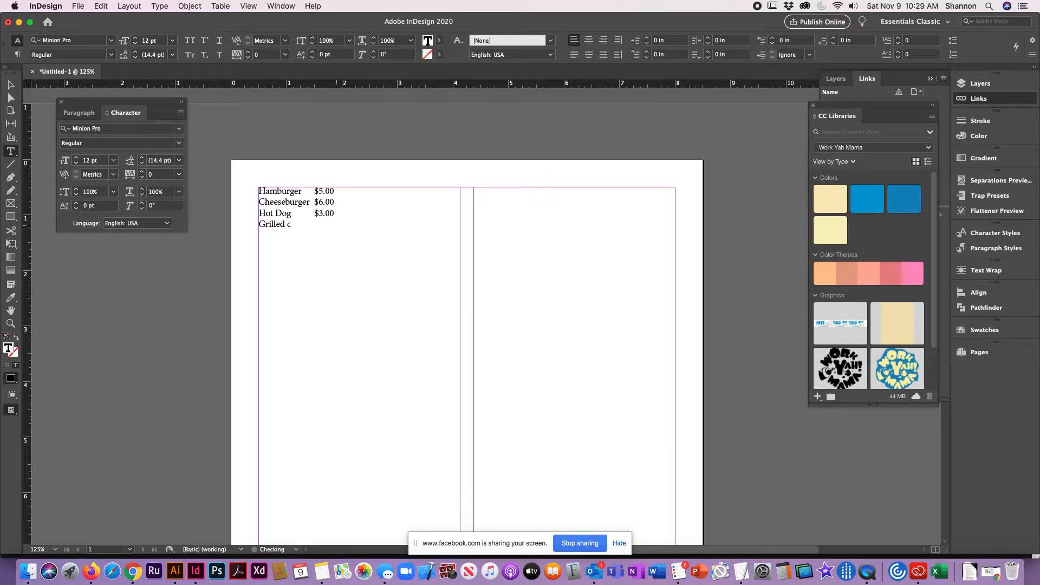
pyautogui.press('BackSpace')
pyautogui.press('BackSpace')
pyautogui.press('BackSpace')
pyautogui.write('Cheese')
pyautogui.press('Tab')
pyautogui.write('$')
pyautogui.press('super+a')
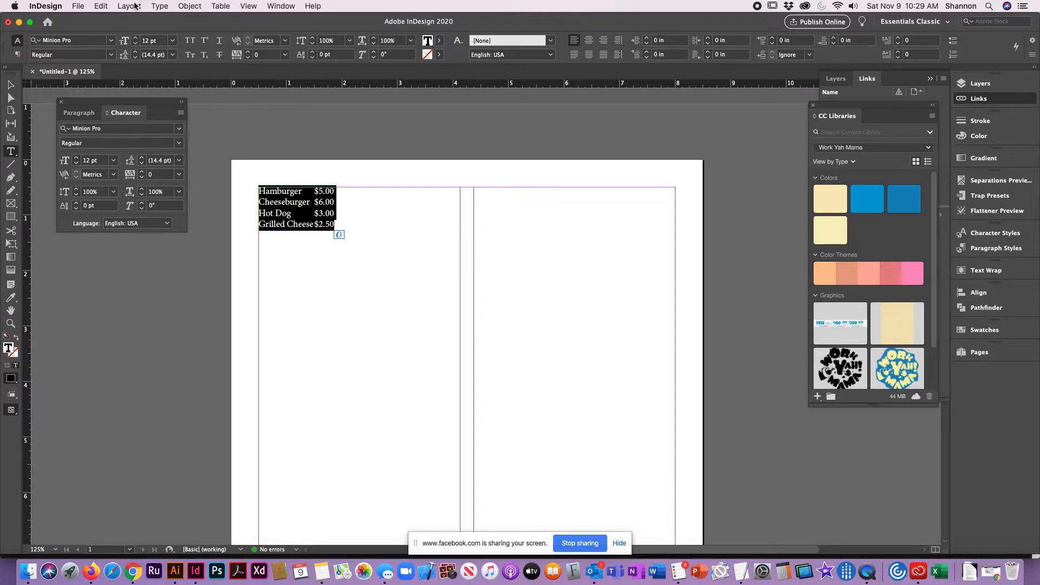
pyautogui.click(161, 7)
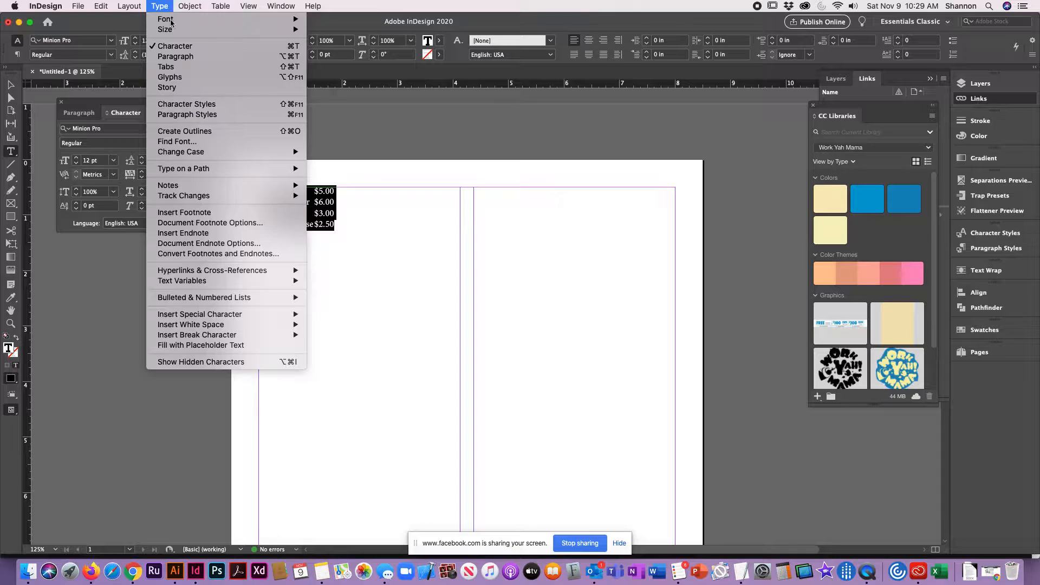
pyautogui.click(181, 66)
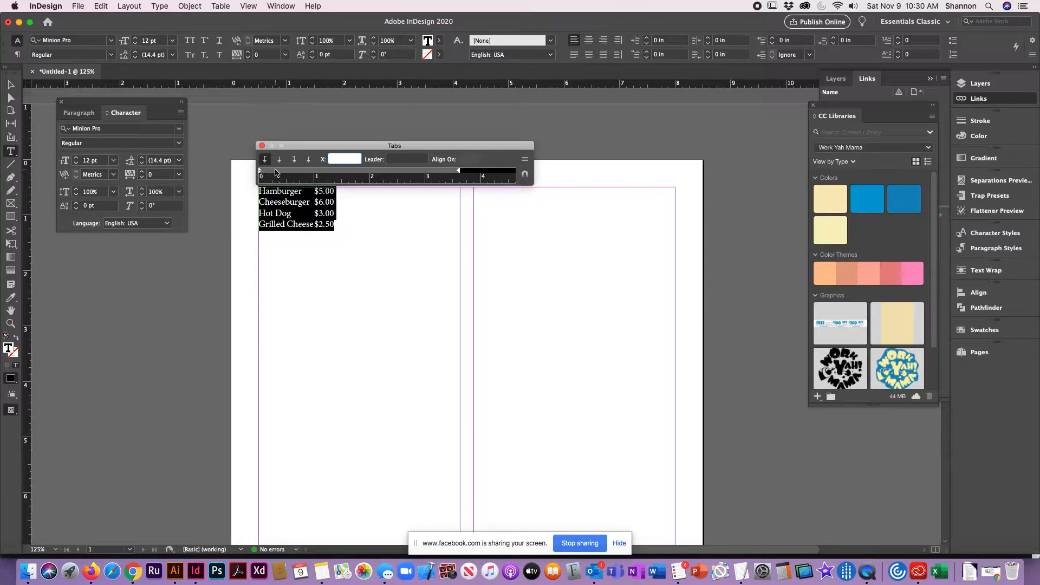
pyautogui.press('super+equal')
pyautogui.press('super+equal')
pyautogui.press('super+equal')
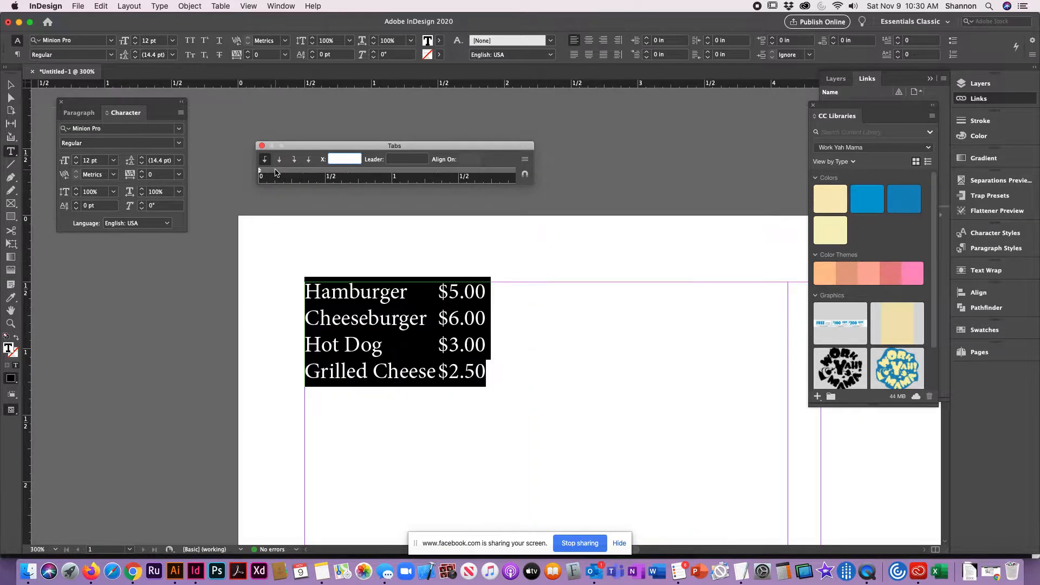
pyautogui.click(261, 145)
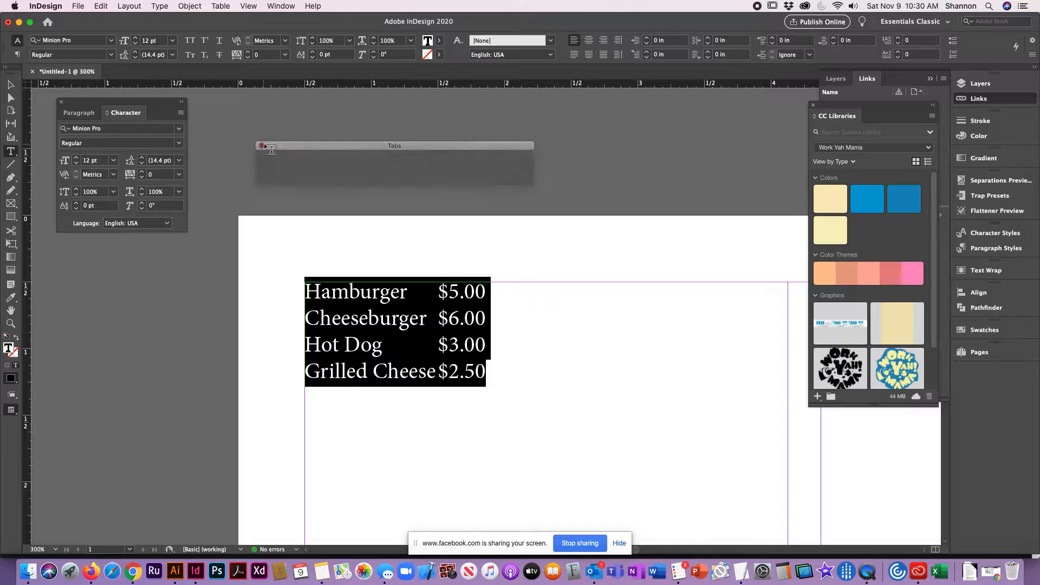
pyautogui.press('super+z')
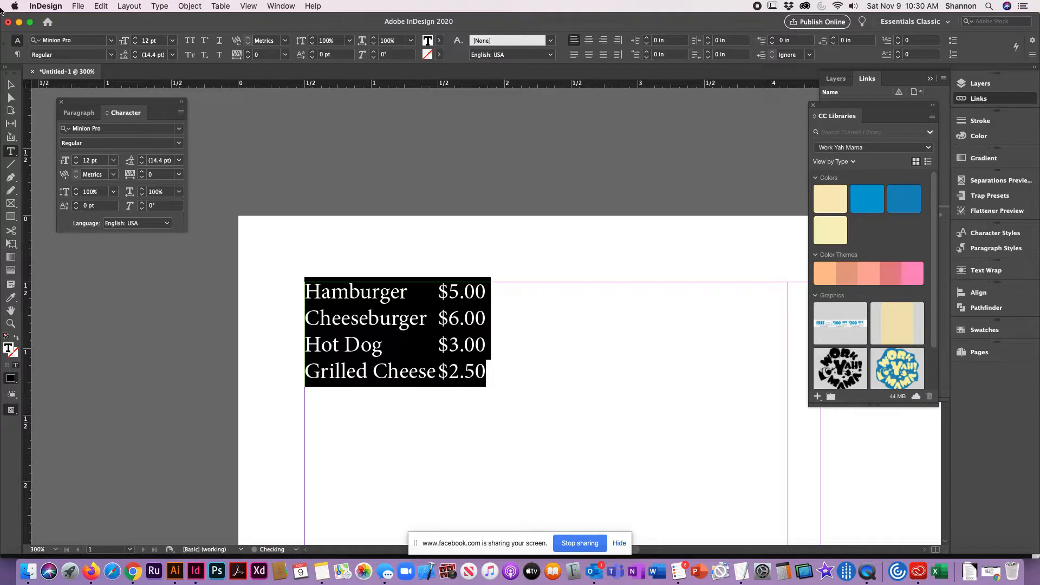
# Display the Tabs ruler directly above the menu list and stretch it to span the first column's width
pyautogui.click(12, 87)
pyautogui.click(439, 192)
pyautogui.moveTo(563, 332); pyautogui.dragTo(509, 309)
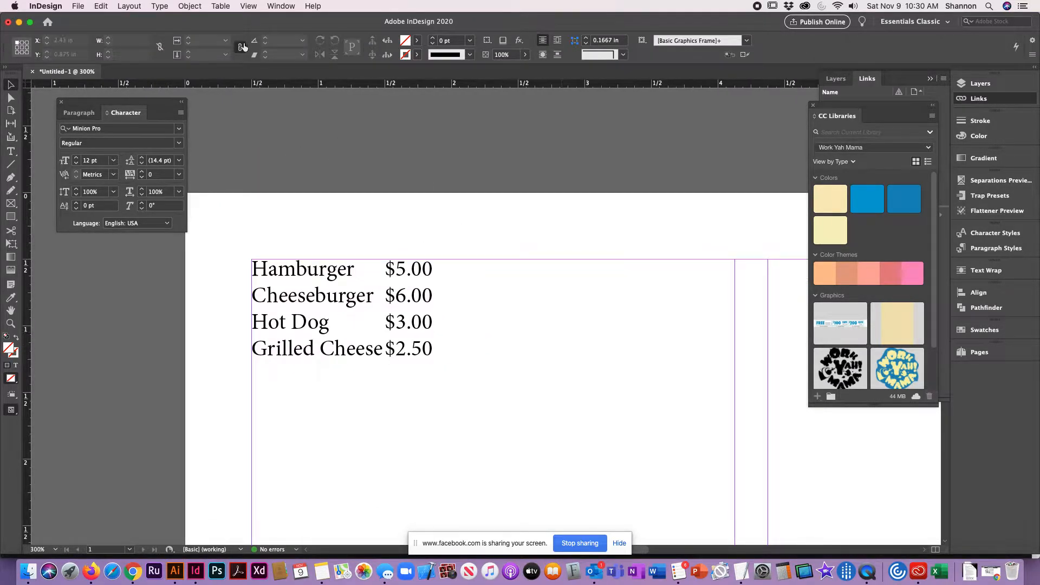
pyautogui.click(157, 7)
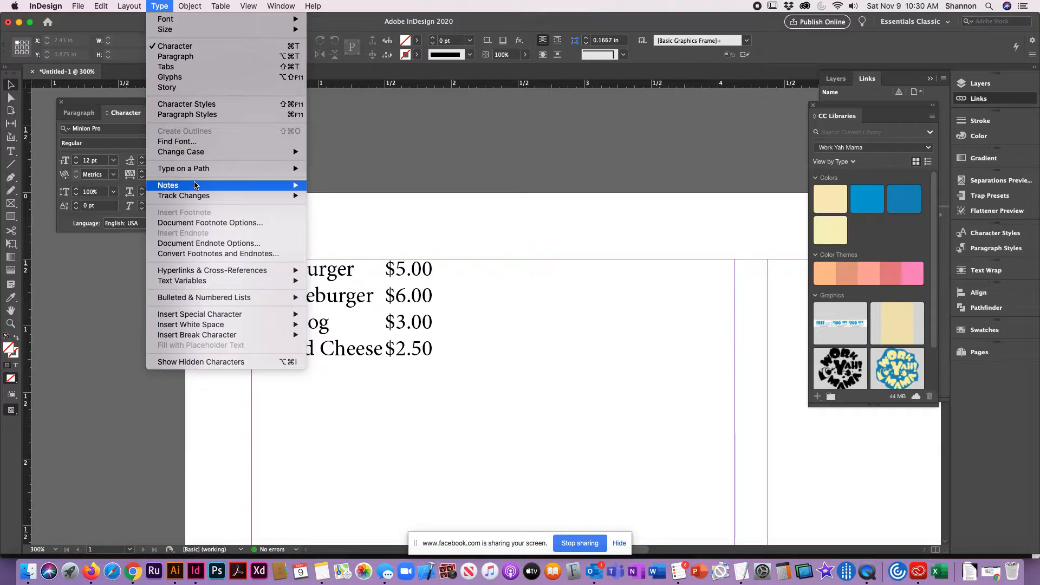
pyautogui.click(175, 67)
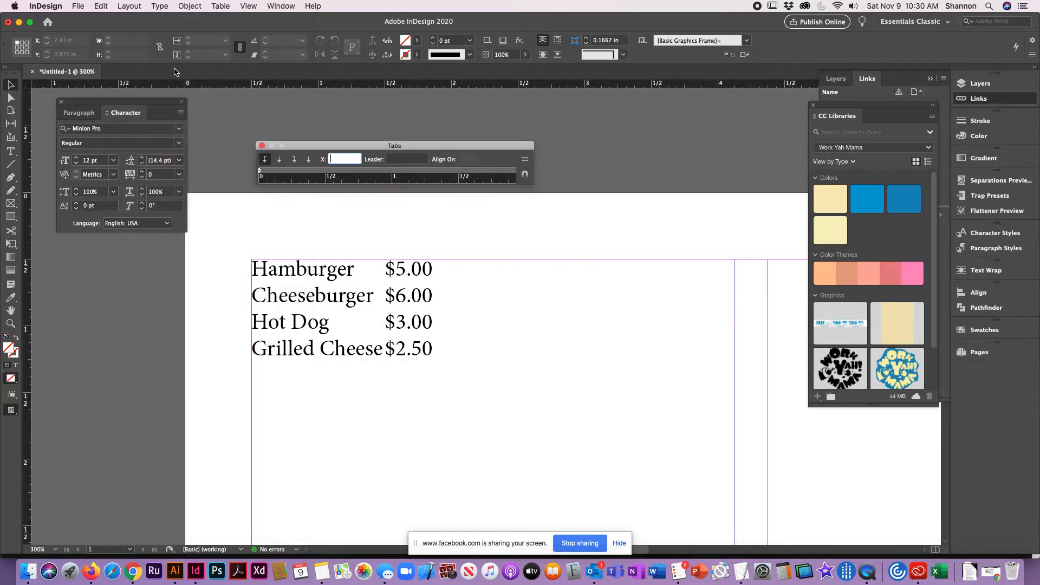
pyautogui.moveTo(314, 149); pyautogui.dragTo(309, 225)
pyautogui.moveTo(526, 259); pyautogui.dragTo(761, 237)
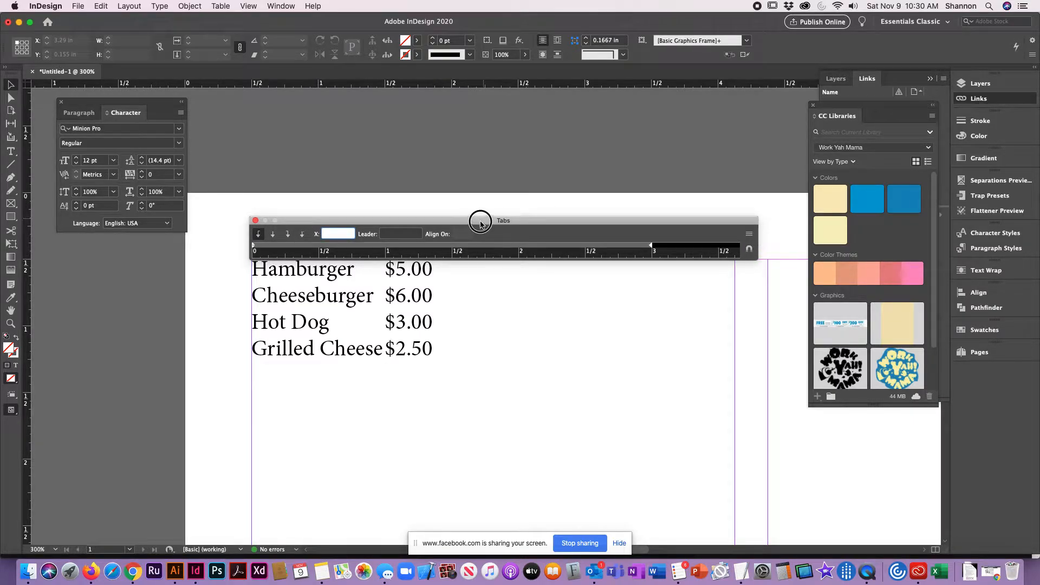
pyautogui.moveTo(481, 222); pyautogui.dragTo(482, 223)
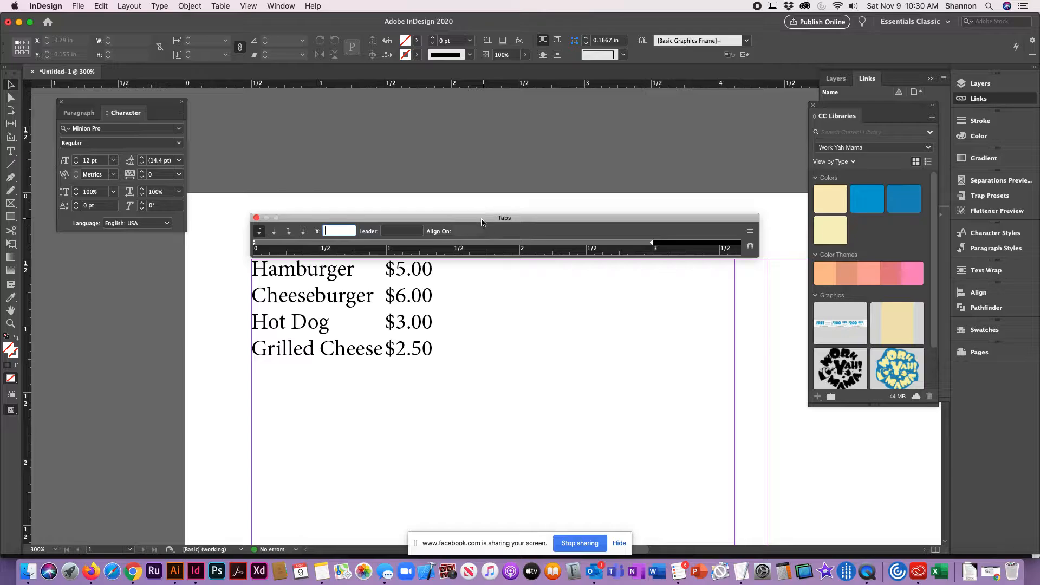
# Select all the menu text and place a left-aligned tab stop at 2.8472 in
pyautogui.click(10, 151)
pyautogui.click(427, 349)
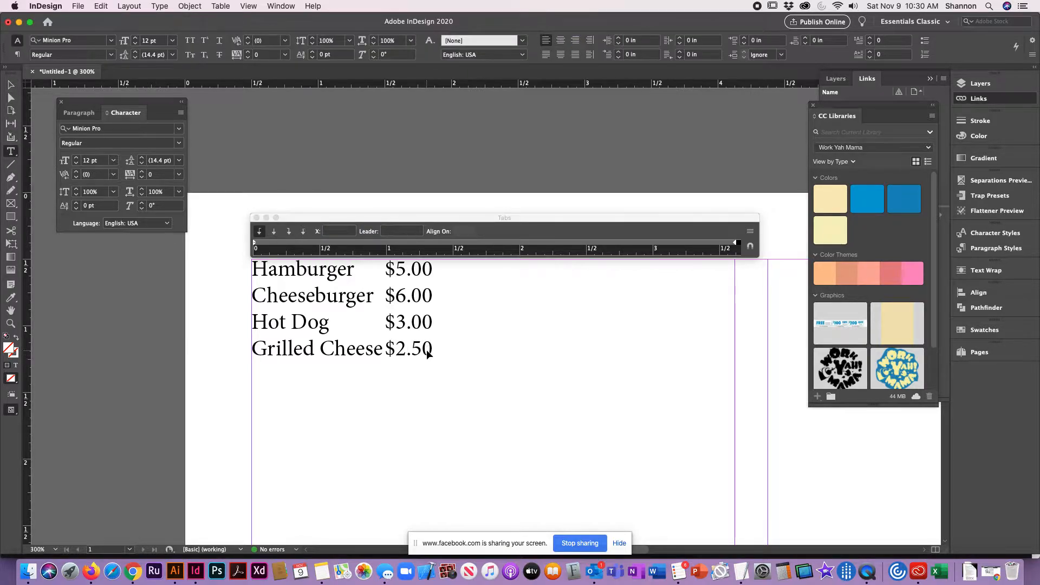
pyautogui.press('super+a')
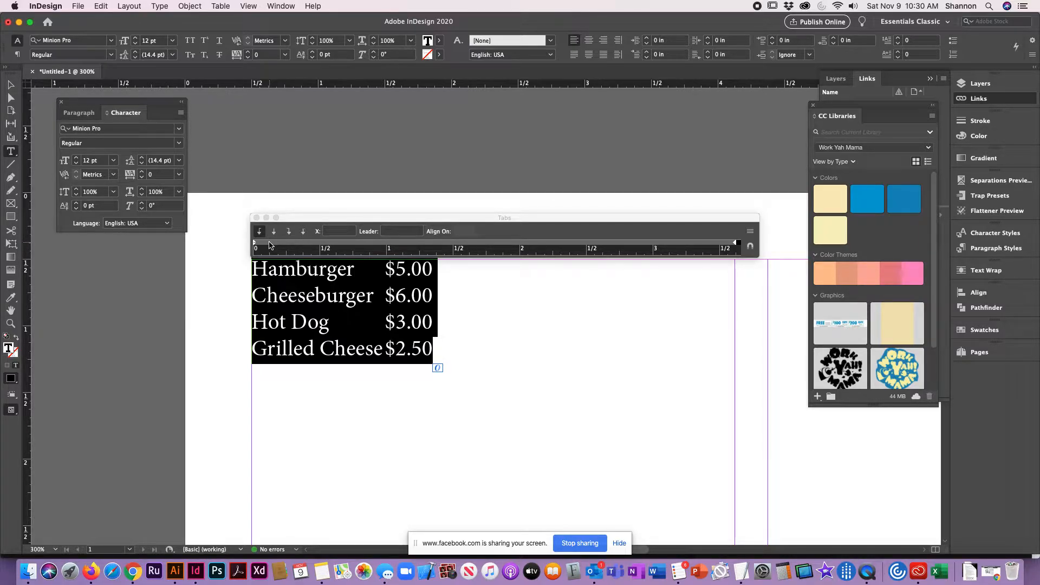
pyautogui.click(492, 232)
pyautogui.click(584, 244)
pyautogui.moveTo(583, 244)
pyautogui.mouseDown()
pyautogui.moveTo(572, 244)
pyautogui.moveTo(633, 246)
pyautogui.mouseUp()
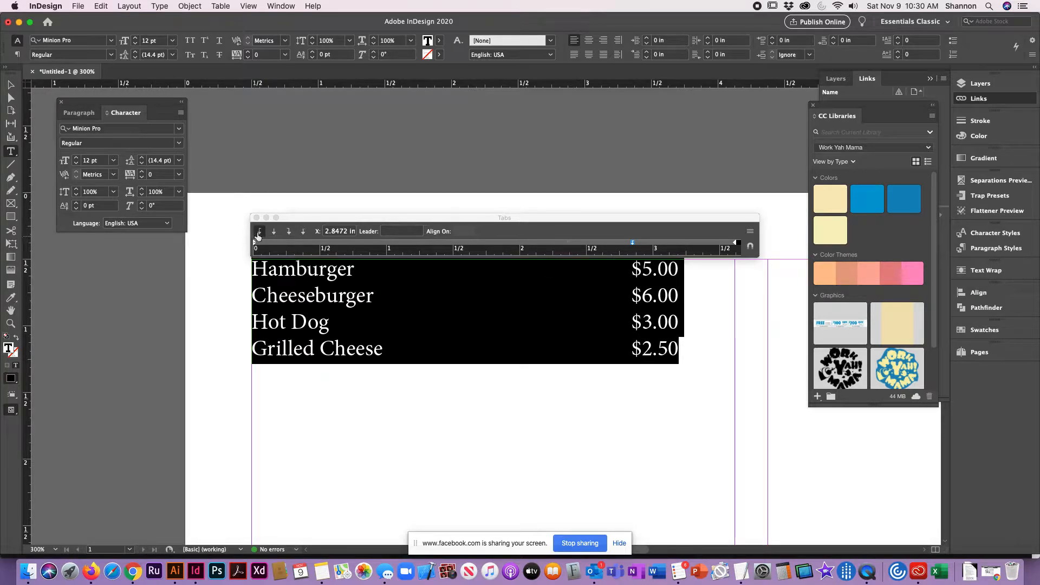
# Try centre and right alignment on the prices' tab stop, and set it to decimal alignment
pyautogui.click(274, 232)
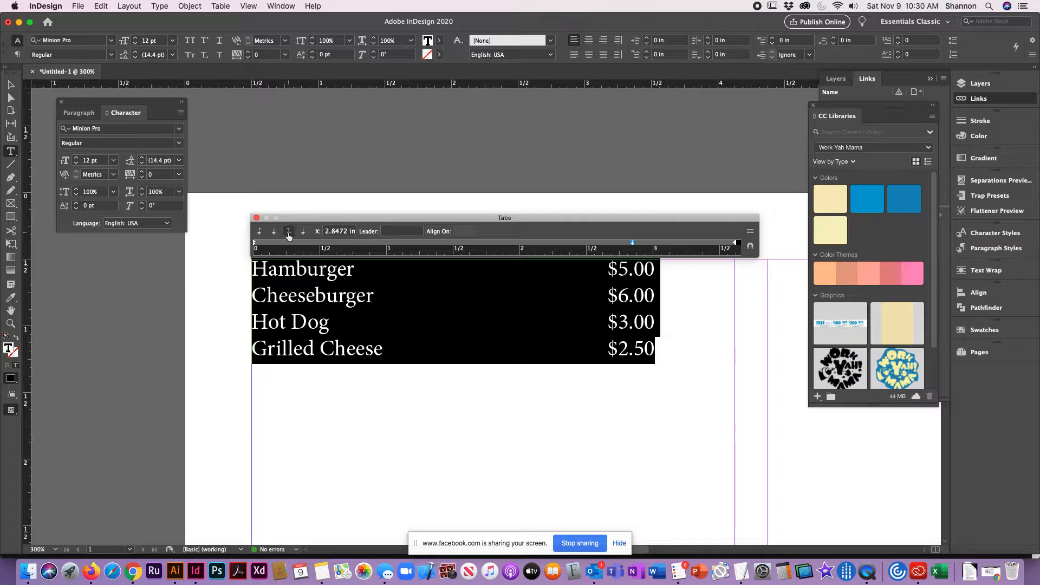
pyautogui.click(289, 232)
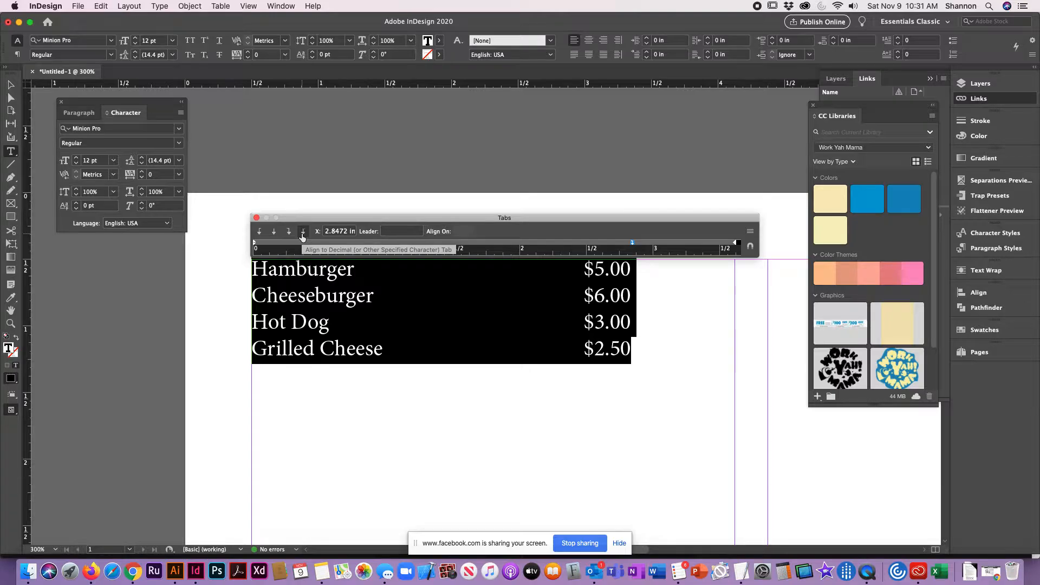
pyautogui.click(303, 233)
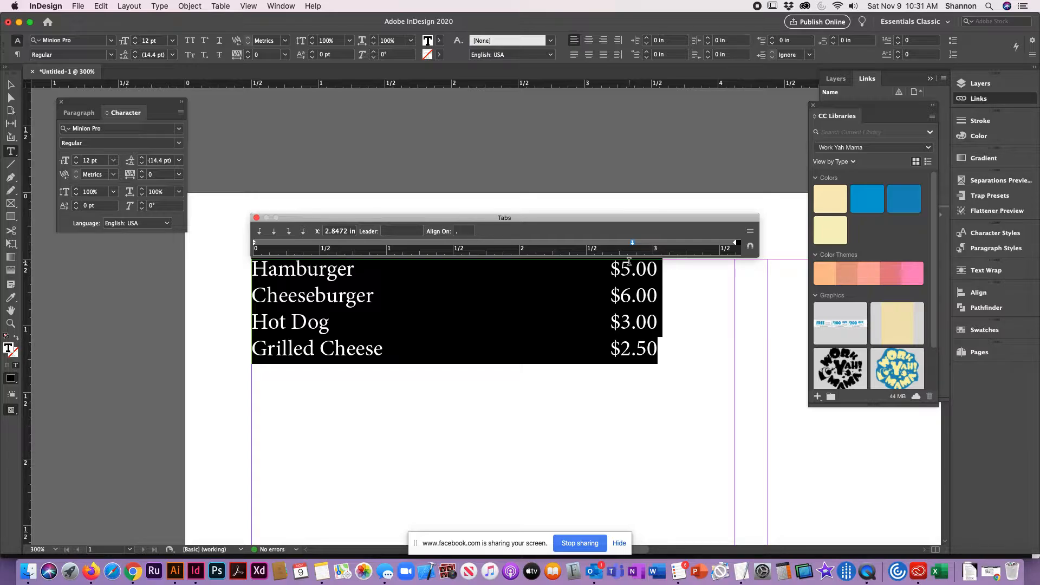
pyautogui.click(673, 356)
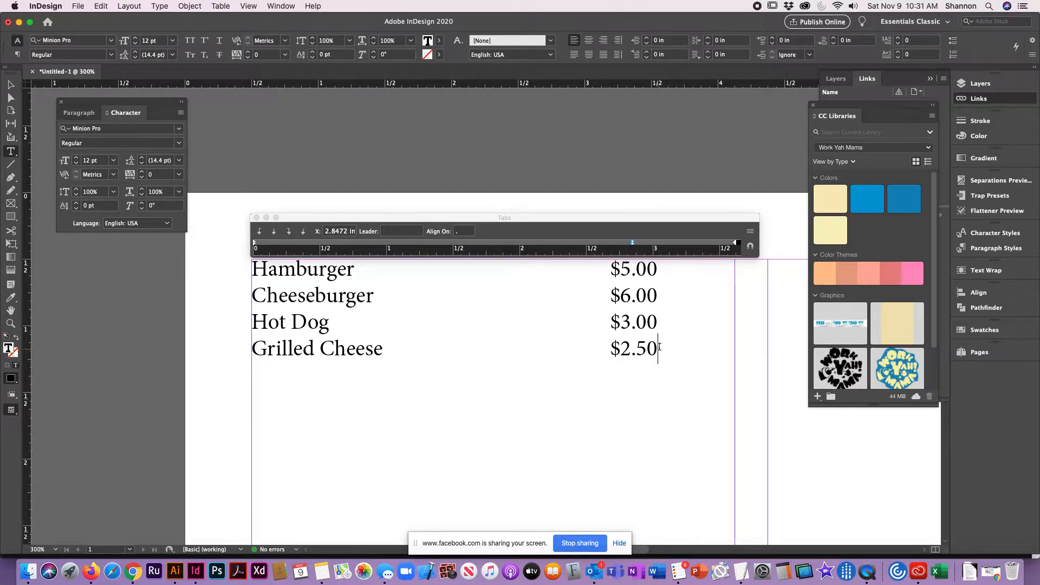
# Below the grilled cheese line, leave a blank line and add "Steak" and "$11.00", separated by a tab
pyautogui.press('Return')
pyautogui.press('Return')
pyautogui.write('Steak')
pyautogui.press('Tab')
pyautogui.write('11')
pyautogui.write('00')
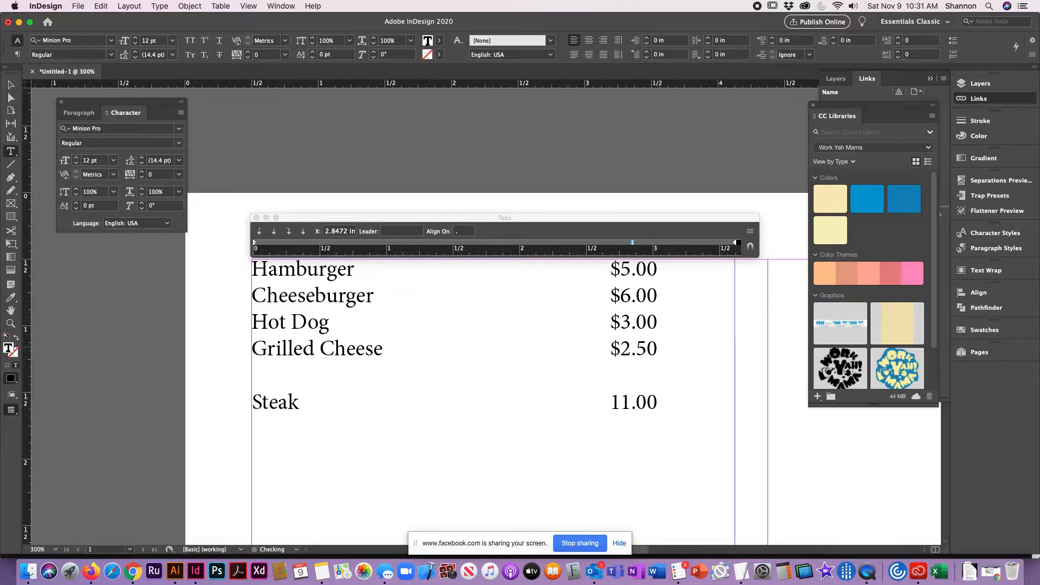
pyautogui.press('Left')
pyautogui.press('Left')
pyautogui.press('Left')
pyautogui.press('Left')
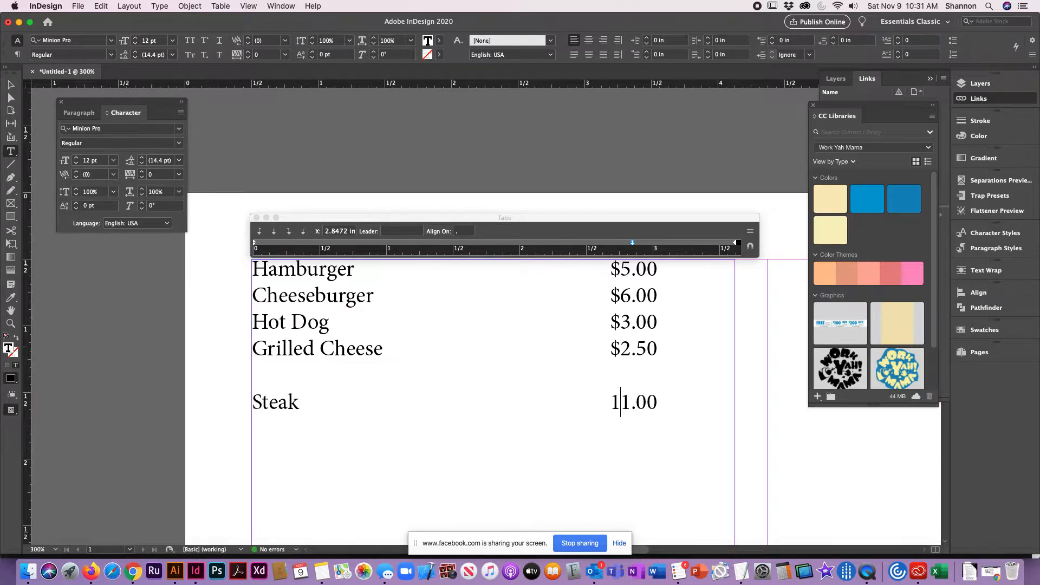
pyautogui.press('Left')
pyautogui.write('$')
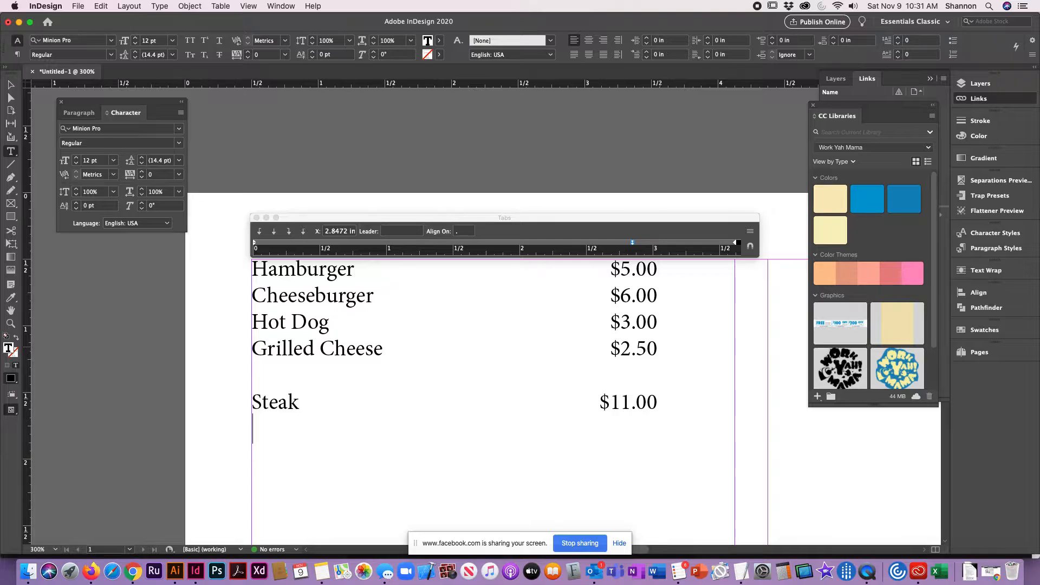
# Add a line under the steak reading "Add Avocad" and "$1", separated by a tab
pyautogui.write('Add Avacoed')
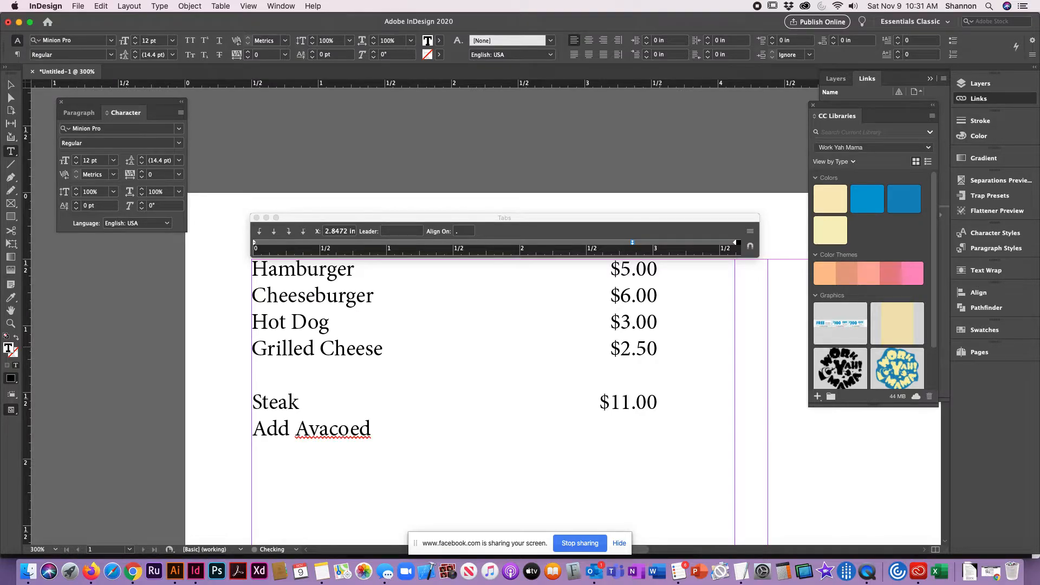
pyautogui.press('BackSpace')
pyautogui.press('BackSpace')
pyautogui.press('BackSpace')
pyautogui.press('BackSpace')
pyautogui.press('BackSpace')
pyautogui.write('ocad\t')
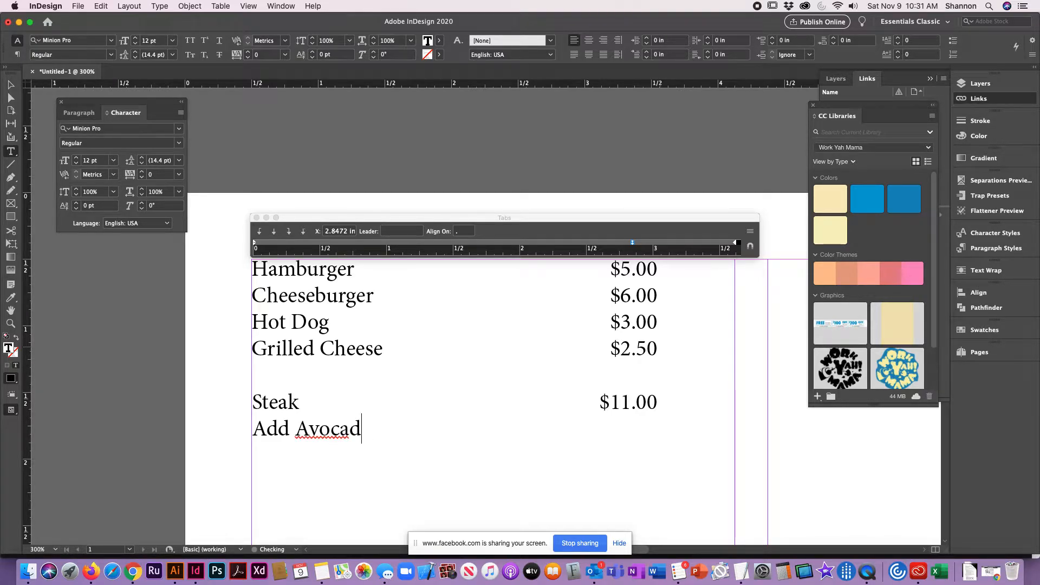
pyautogui.write('$1')
pyautogui.press('BackSpace')
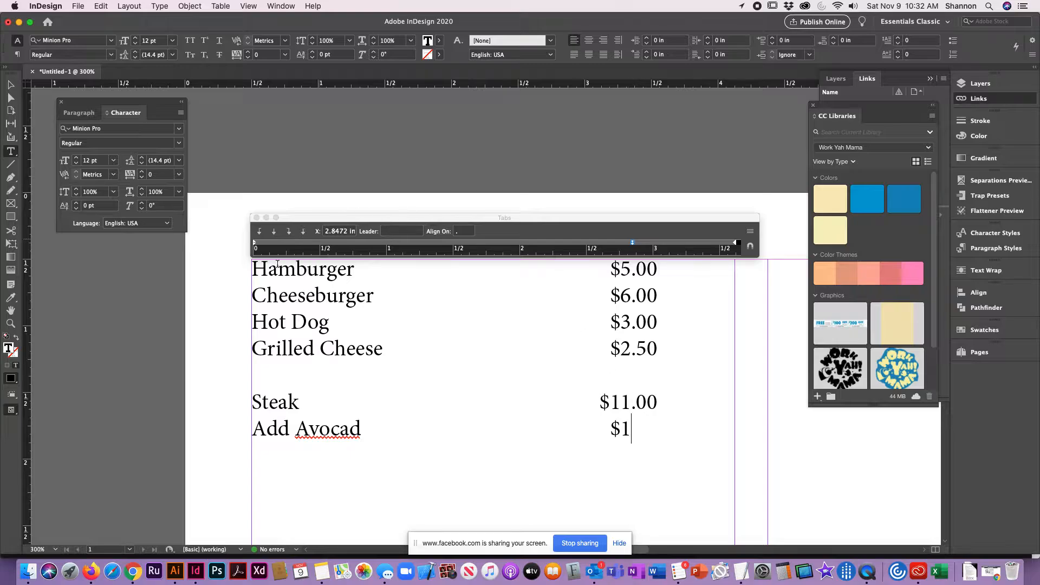
# Set the tab stop of all menu lines to right alignment and complete the last price as "$1.00"
pyautogui.press('super+a')
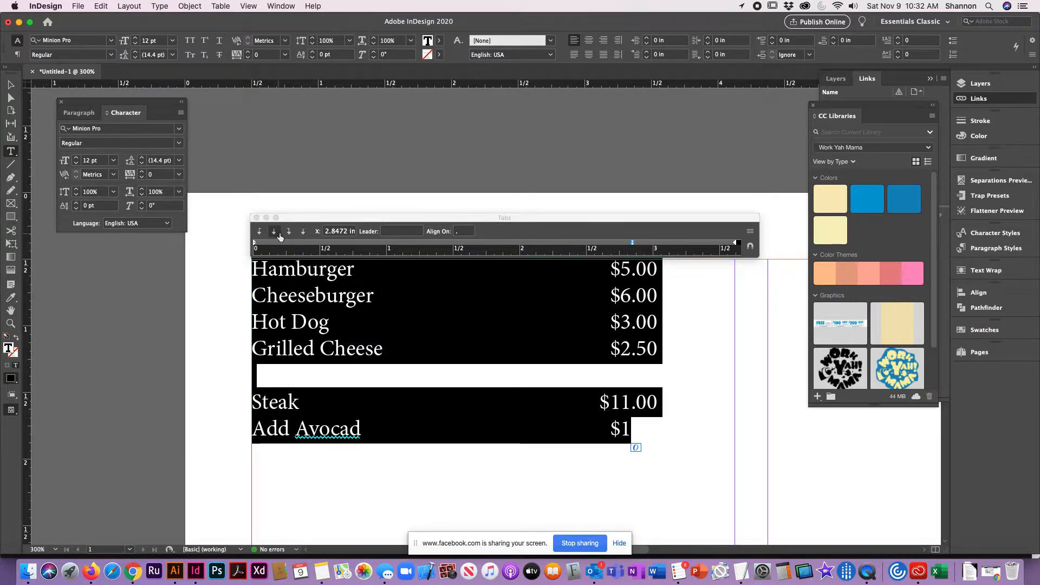
pyautogui.click(288, 233)
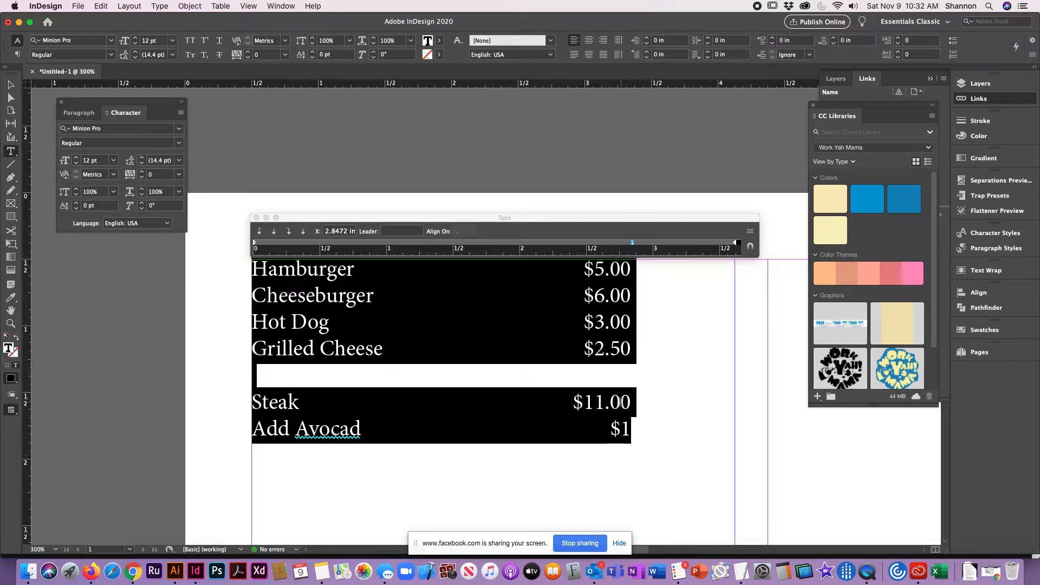
pyautogui.click(631, 423)
pyautogui.write('.00')
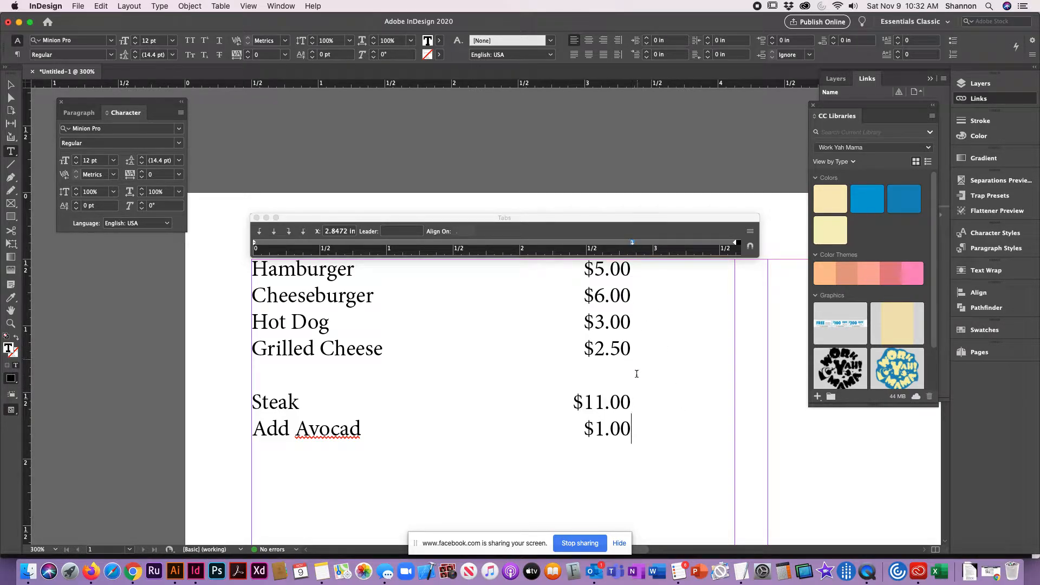
# Try left alignment on all the prices, switch back to right alignment, and move the tab stop to 3.5694 in
pyautogui.press('super+a')
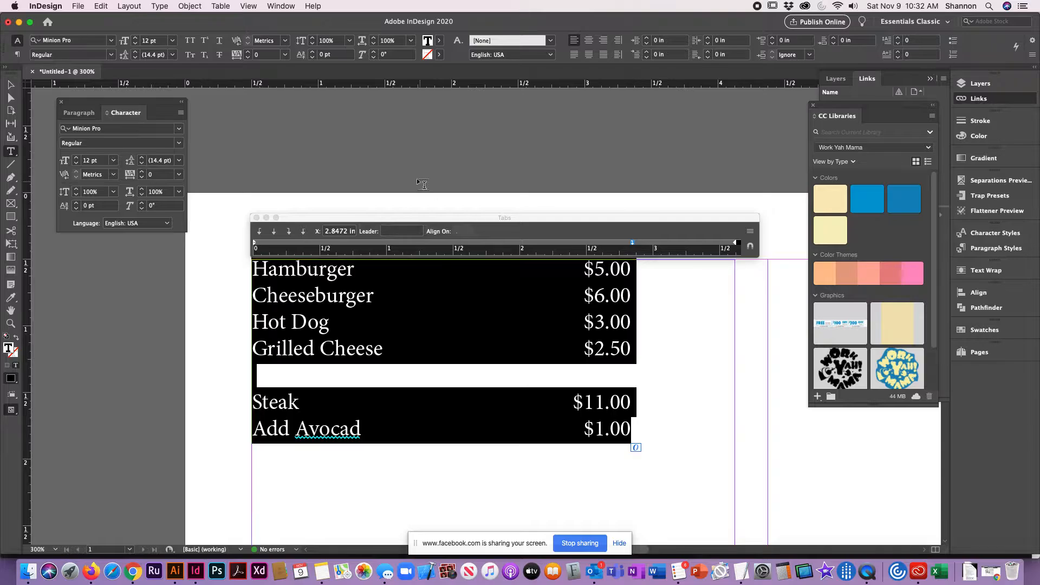
pyautogui.click(259, 231)
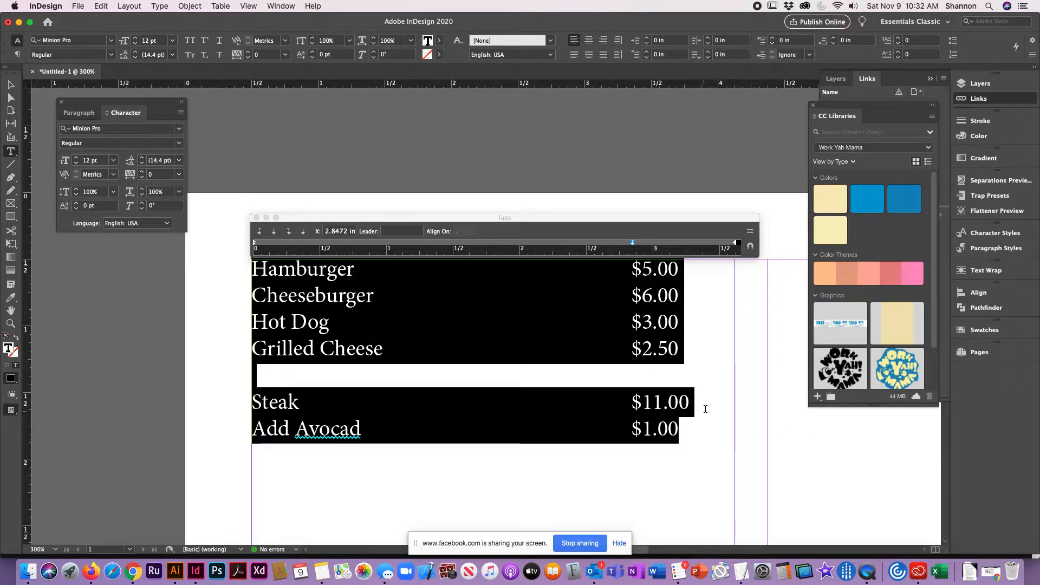
pyautogui.click(633, 243)
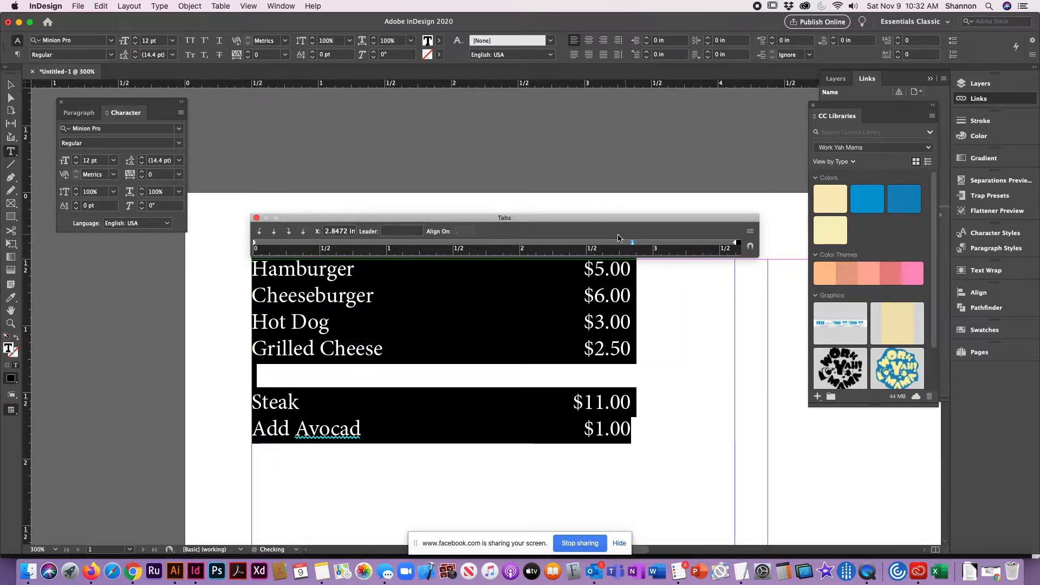
pyautogui.moveTo(632, 246); pyautogui.dragTo(731, 247)
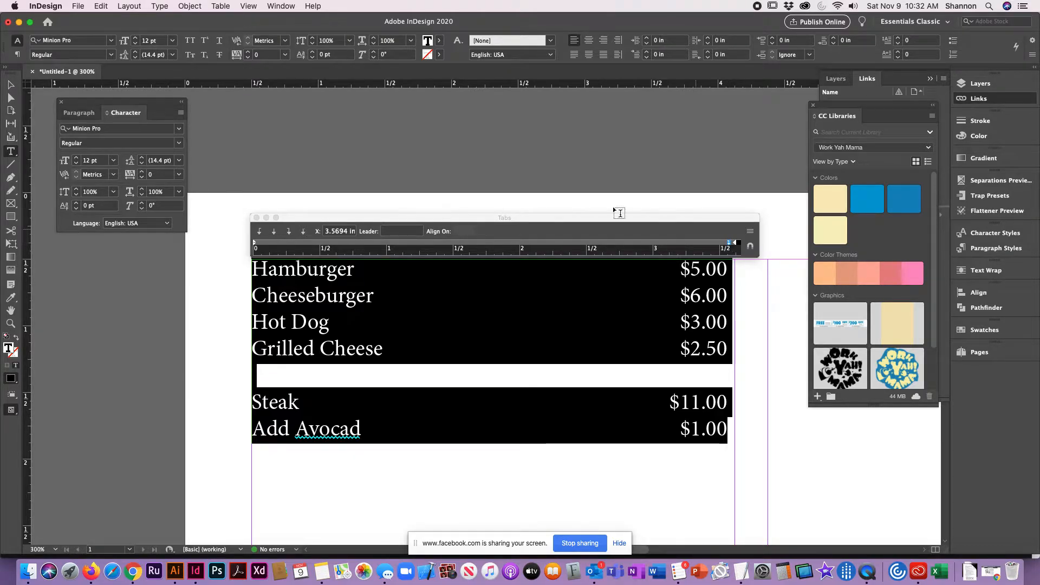
# Give the prices' tab stop a dot leader and move the stop to 3.5 in
pyautogui.click(391, 232)
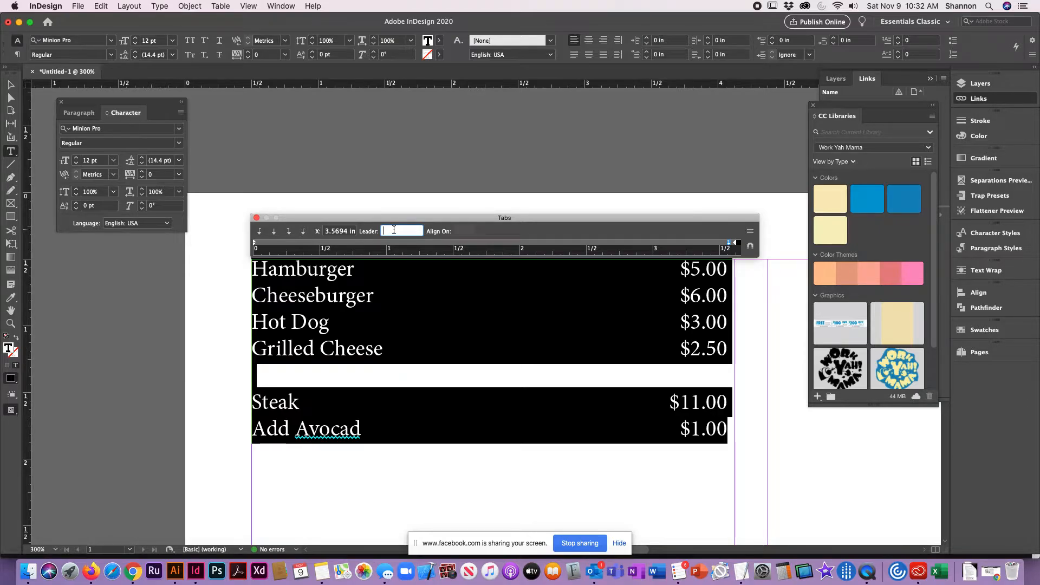
pyautogui.press('Return')
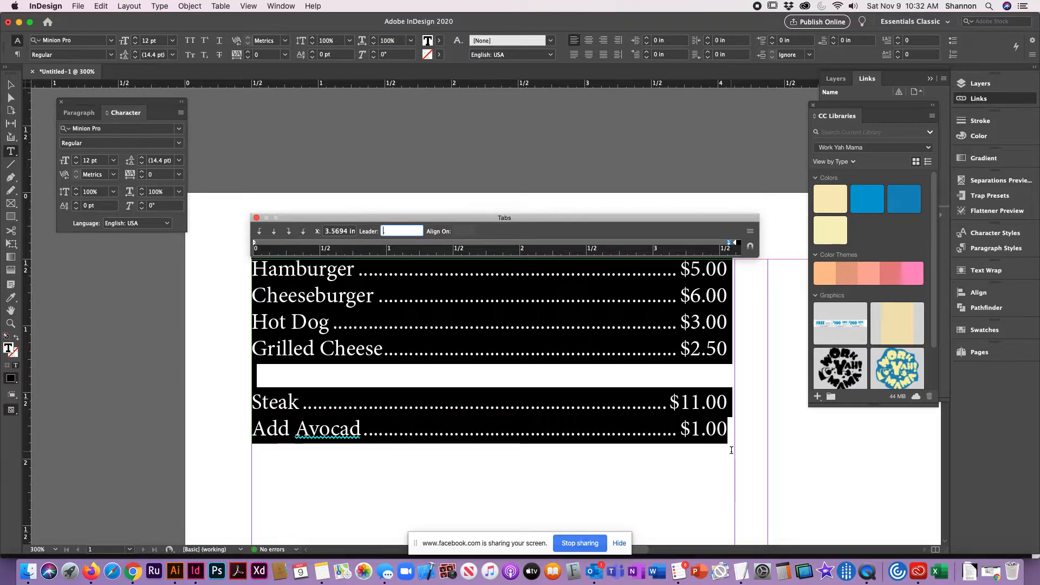
pyautogui.click(729, 245)
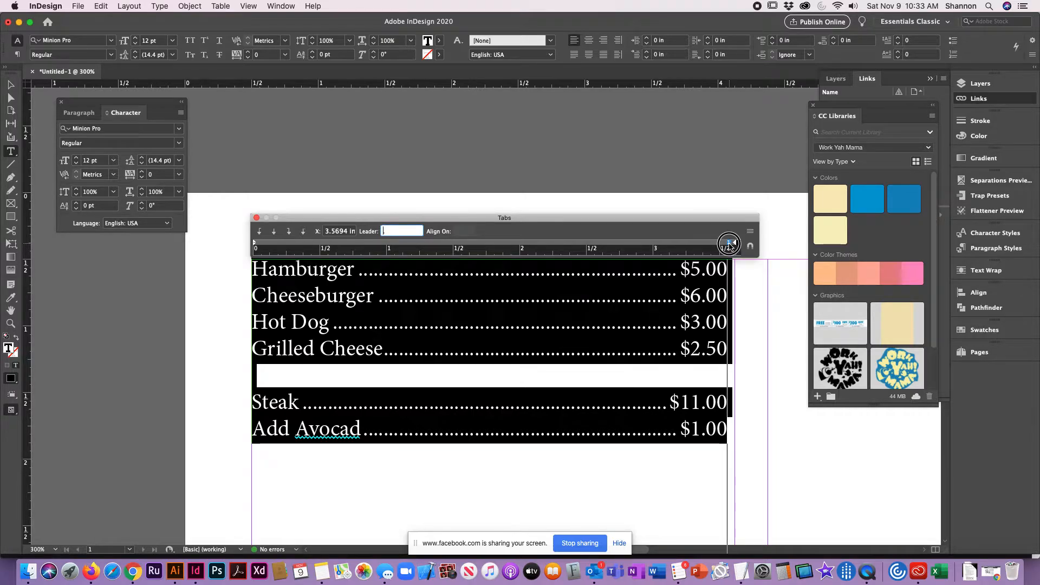
pyautogui.moveTo(730, 246); pyautogui.dragTo(722, 246)
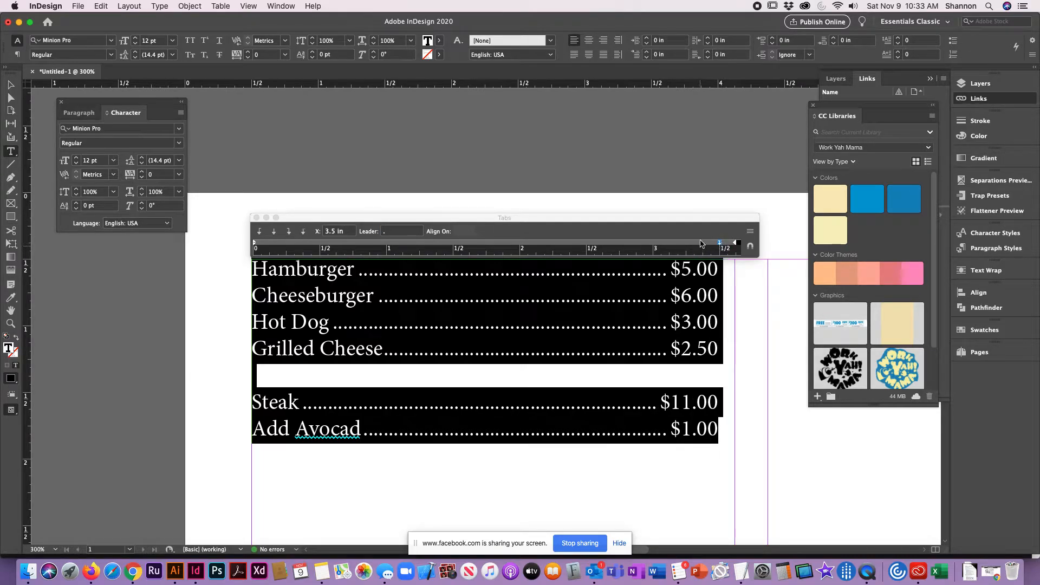
# Add an extra tab stop at 3.3333 in, delete it, and reselect the 3.5 in stop
pyautogui.click(698, 245)
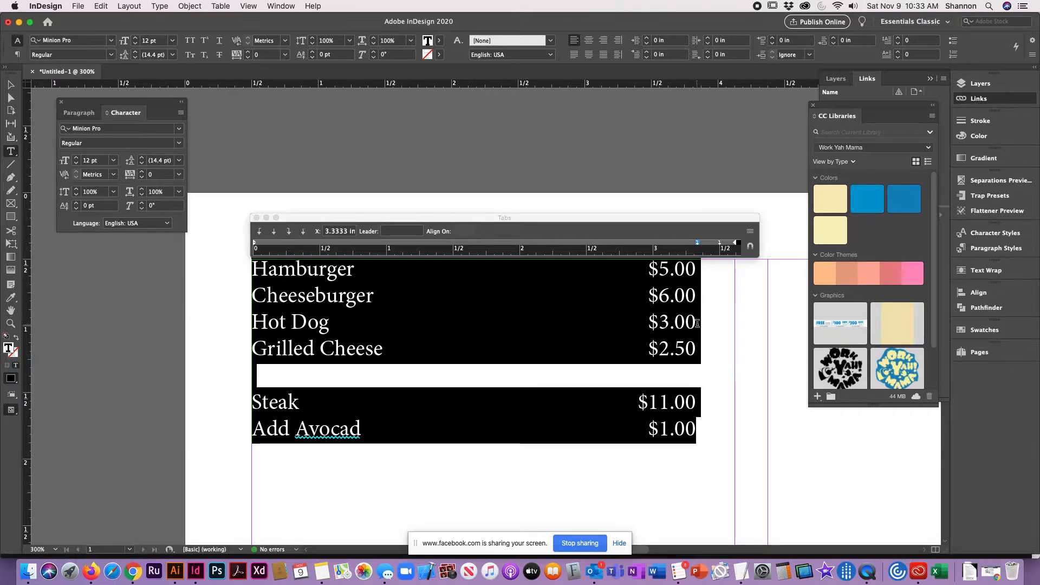
pyautogui.rightClick(697, 245)
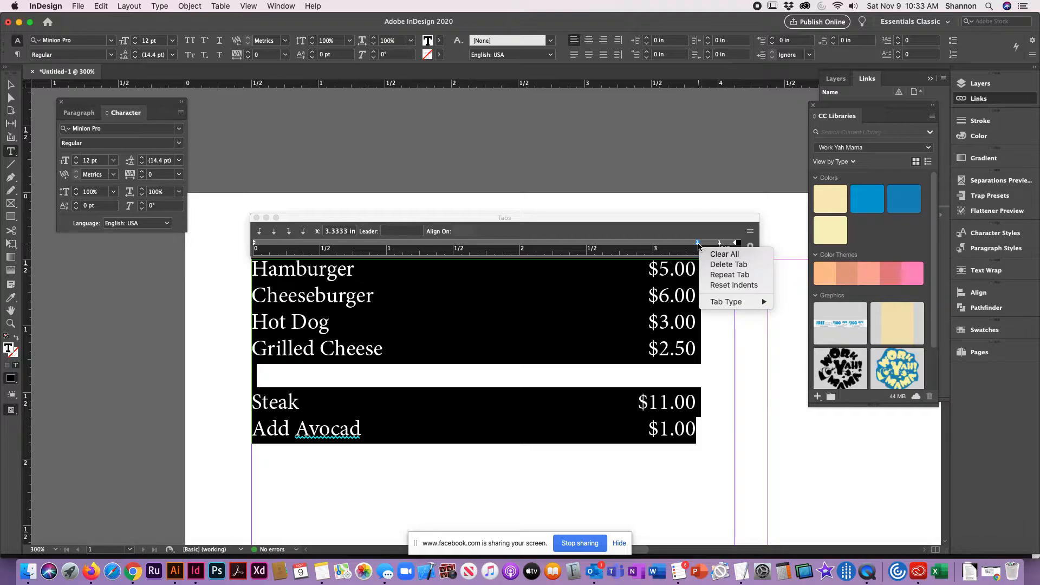
pyautogui.click(725, 266)
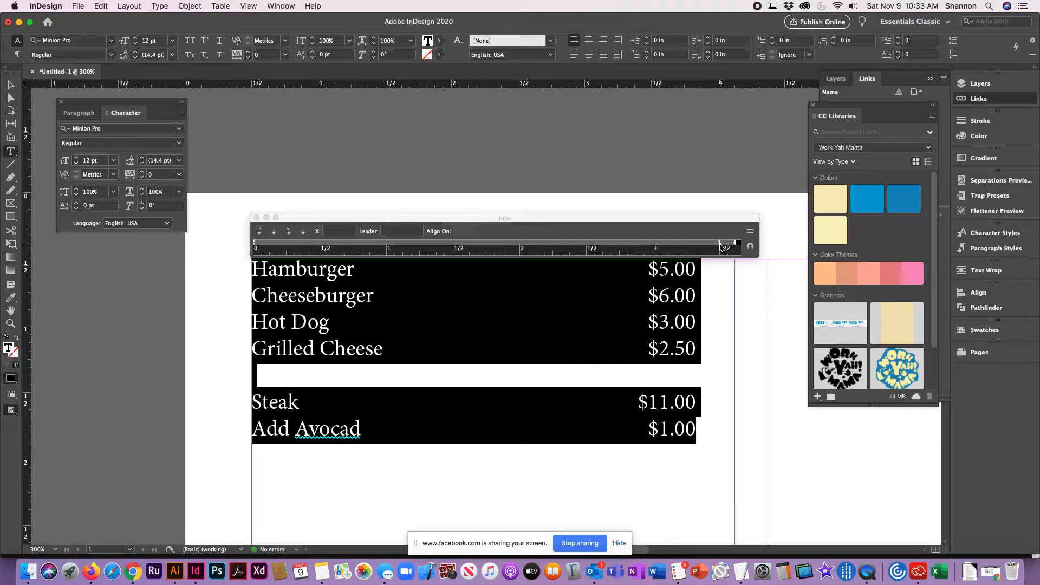
pyautogui.click(722, 245)
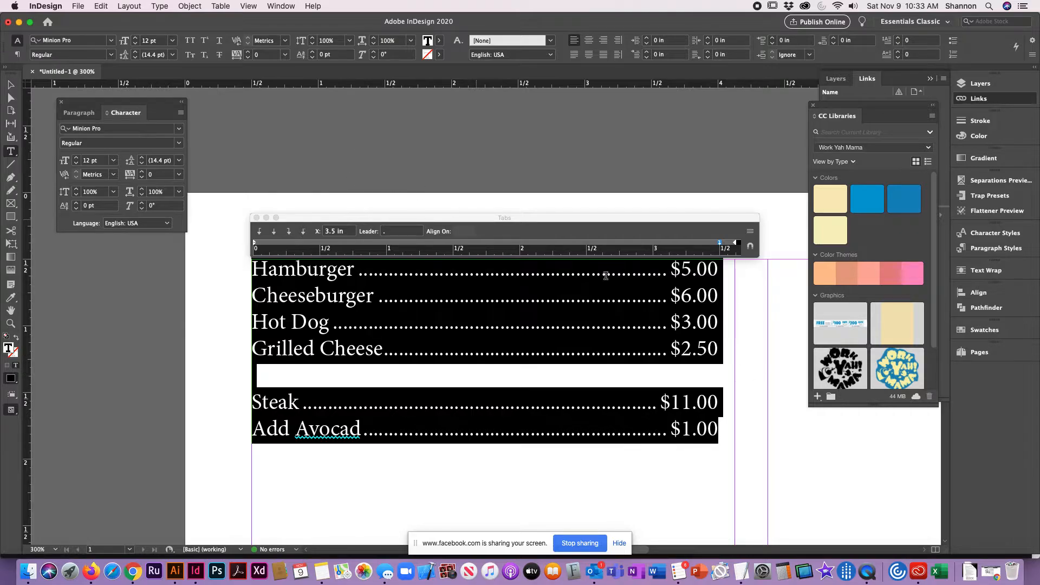
# Add several extra tab stops, including ones at 2.9306 in and 3.3472 in, and clear all tab stops from the menu text
pyautogui.click(628, 244)
pyautogui.click(644, 244)
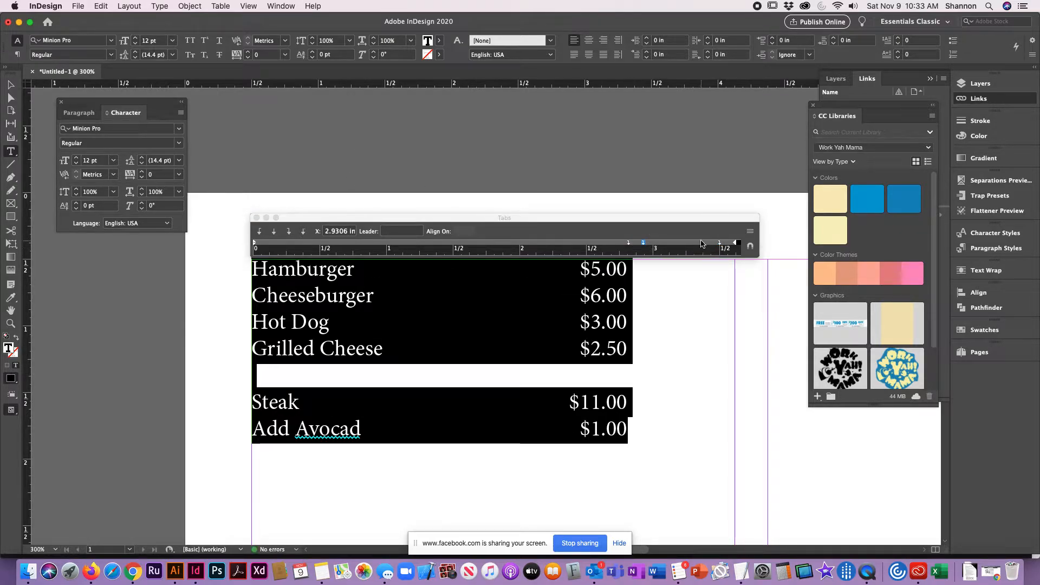
pyautogui.click(699, 243)
pyautogui.rightClick(700, 247)
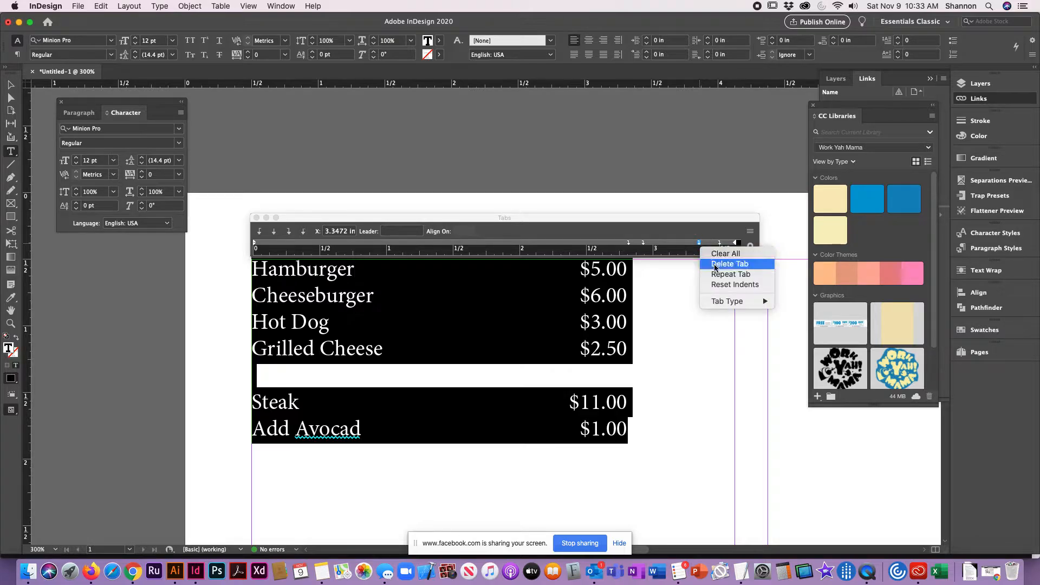
pyautogui.click(722, 257)
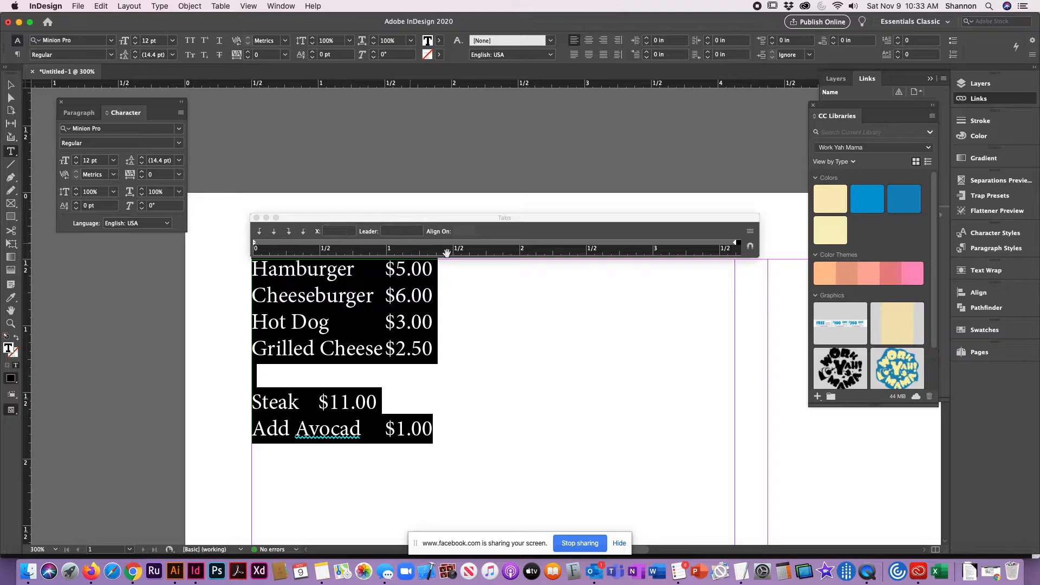
# Place a right-aligned tab stop at 3.5694 in for the menu text and give it a "." leader
pyautogui.click(401, 245)
pyautogui.moveTo(401, 245); pyautogui.dragTo(730, 245)
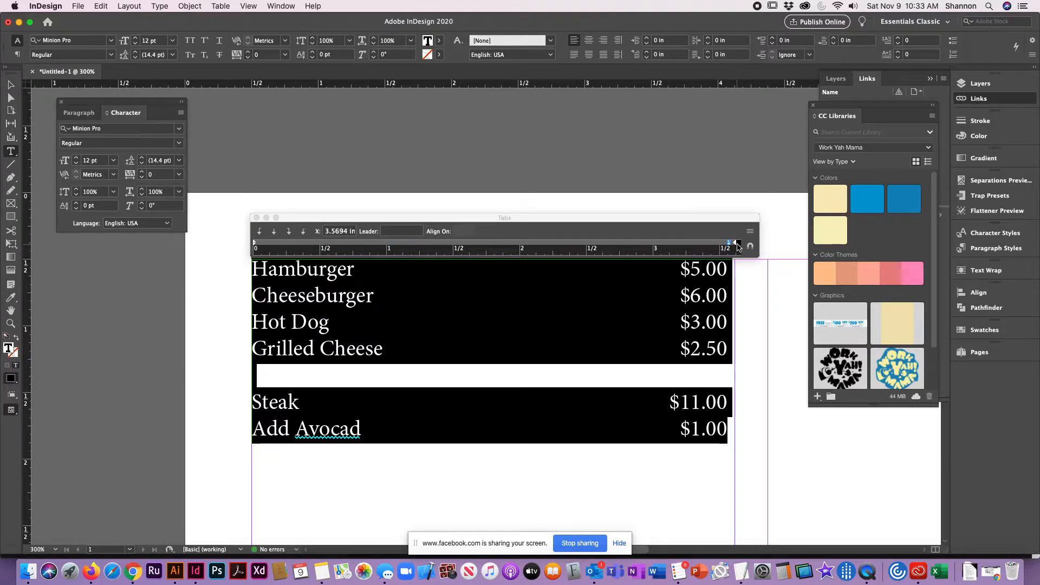
pyautogui.click(736, 244)
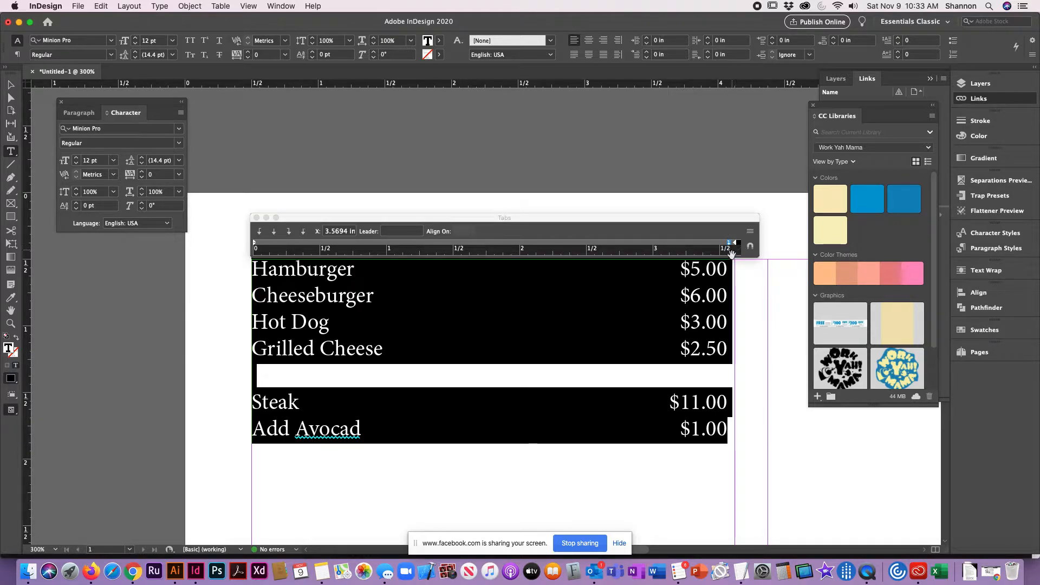
pyautogui.click(402, 232)
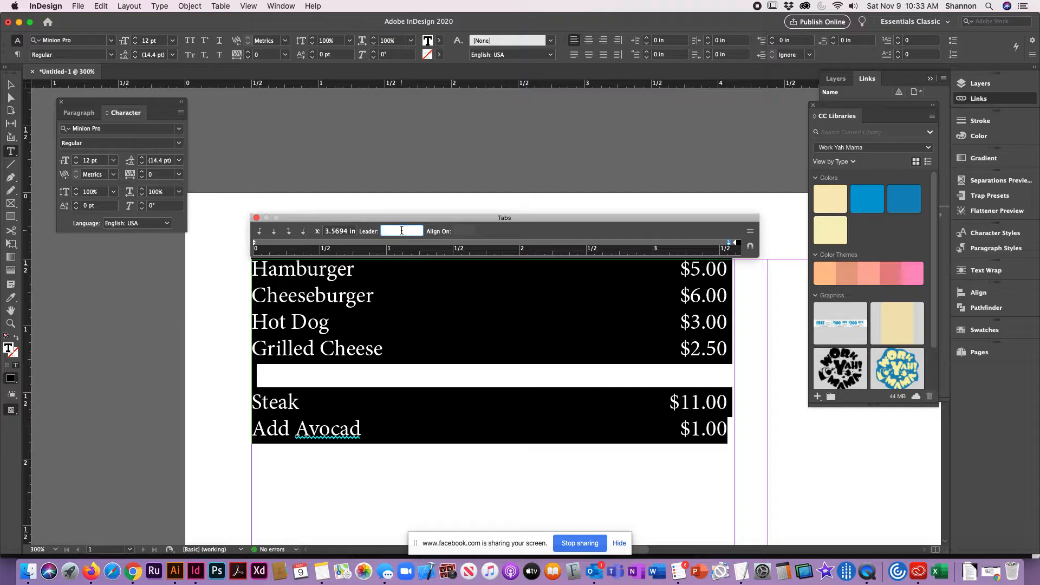
pyautogui.write('.')
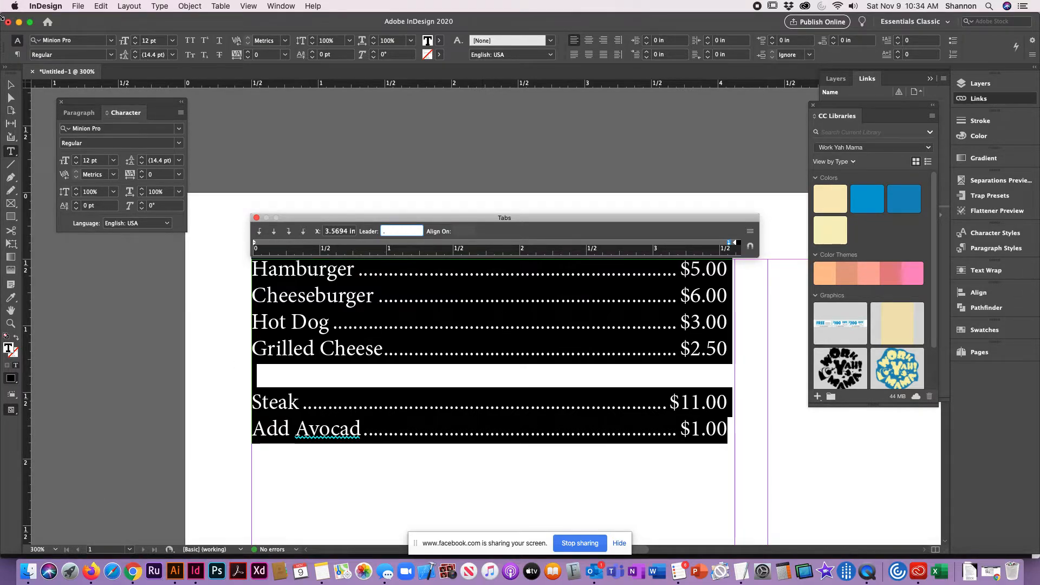
# Deselect the menu text, reduce the view to 150%, and close the Tabs ruler
pyautogui.click(11, 85)
pyautogui.click(327, 128)
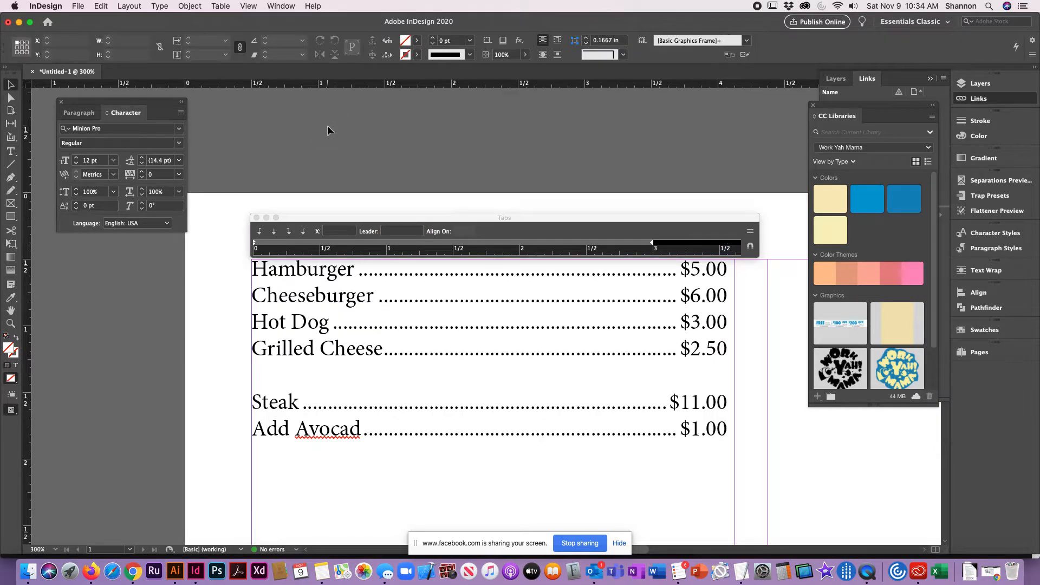
pyautogui.press('super+minus')
pyautogui.press('super+minus')
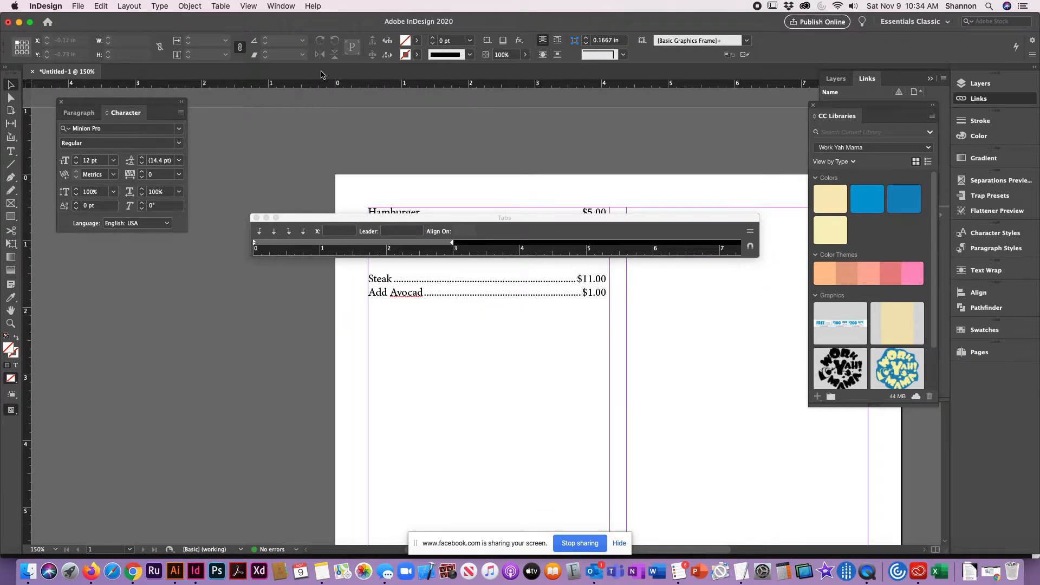
pyautogui.click(256, 217)
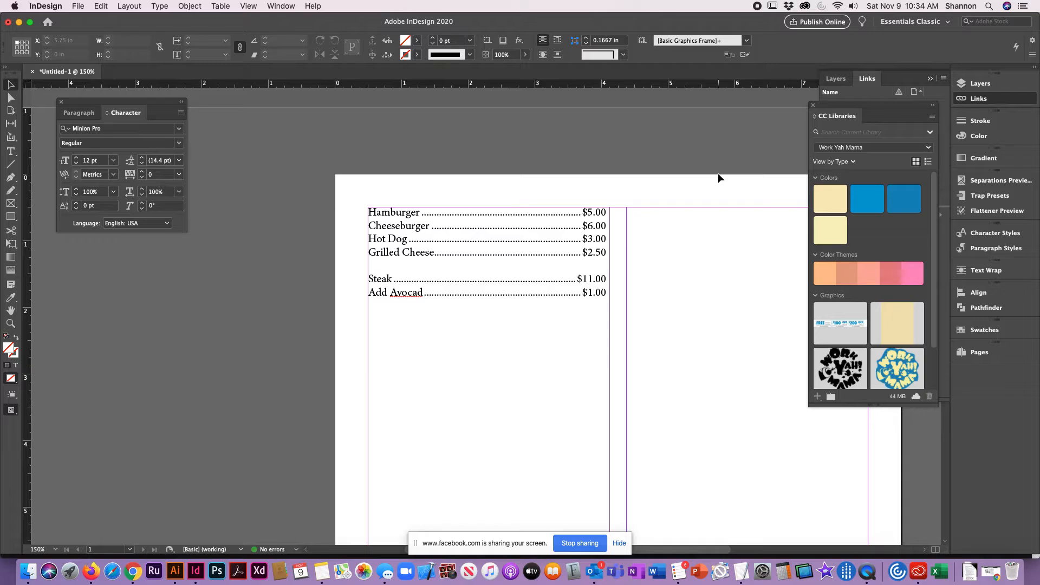
# Correct "Avocad" to "Avocado" in the last menu line and deselect the text frame
pyautogui.click(463, 241)
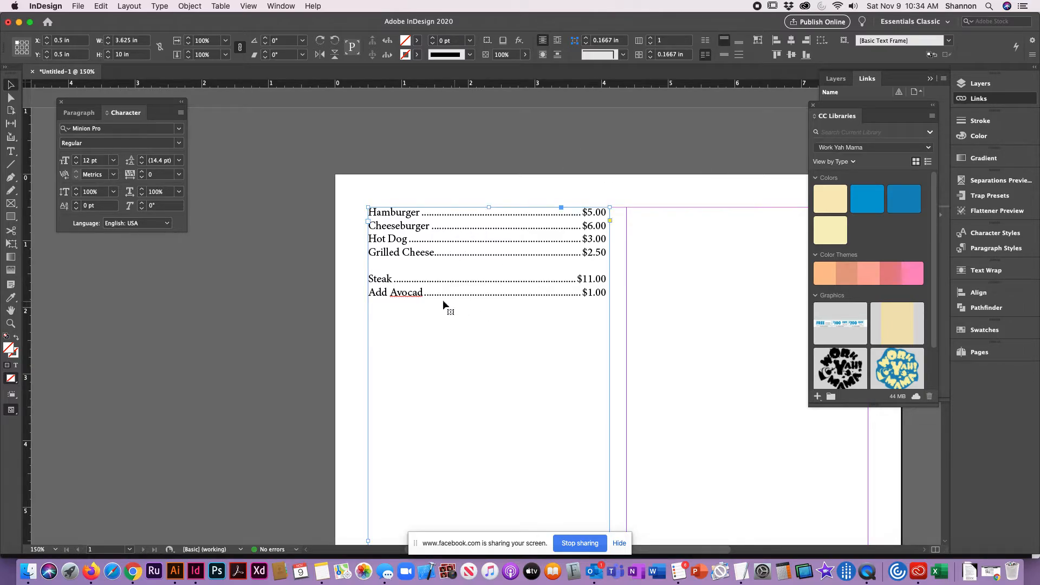
pyautogui.doubleClick(425, 298)
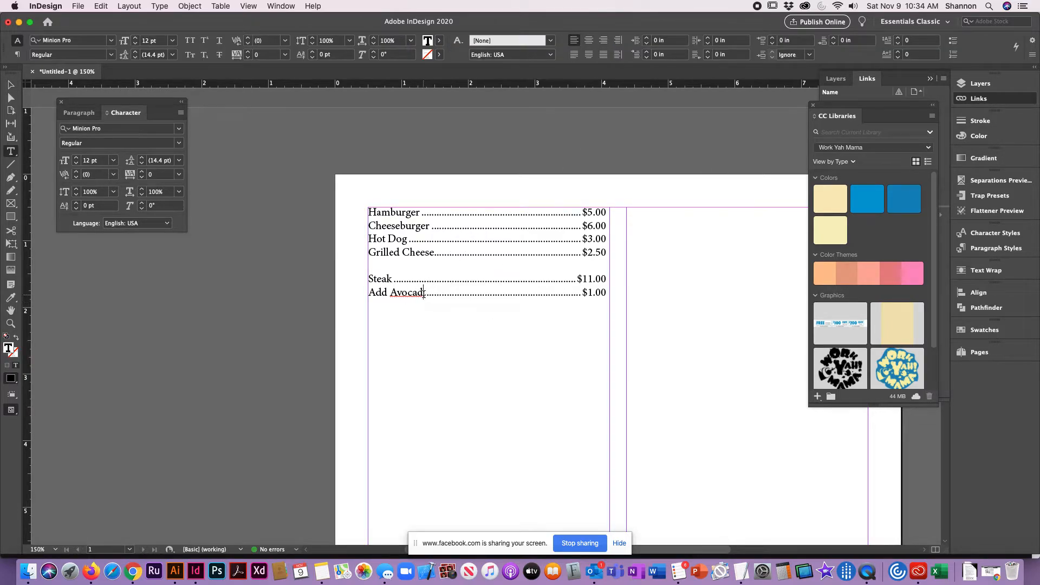
pyautogui.write('o')
pyautogui.click(10, 84)
pyautogui.click(445, 144)
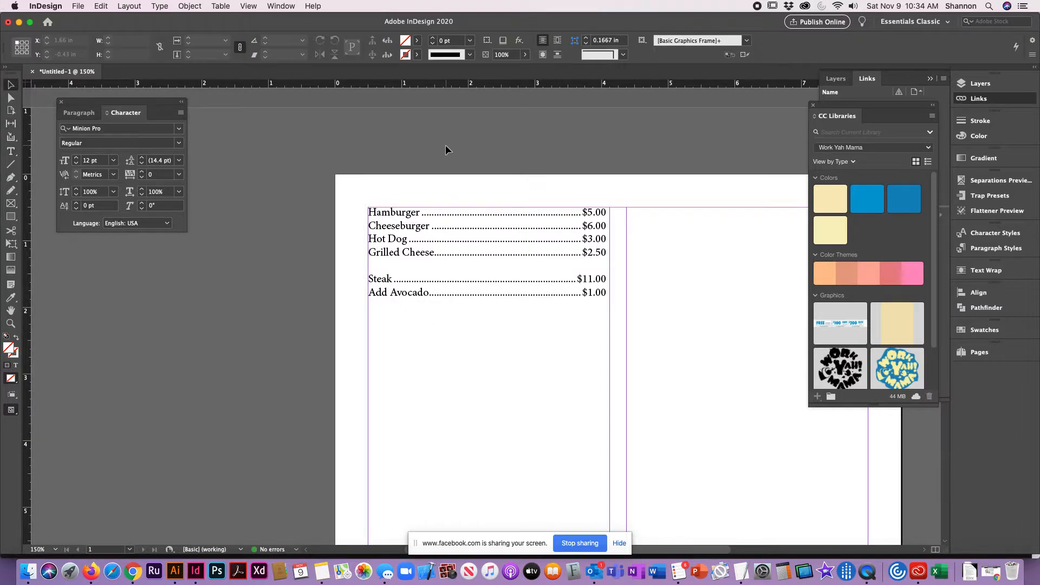
# Open the Paragraph Styles panel and float it beneath the Character panel
pyautogui.click(993, 250)
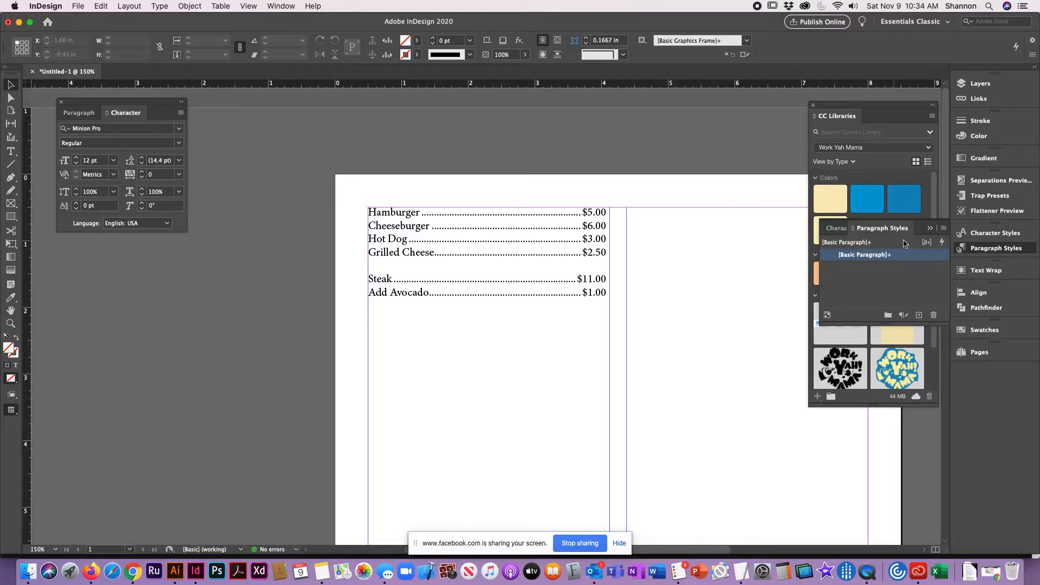
pyautogui.click(879, 229)
pyautogui.moveTo(879, 230); pyautogui.dragTo(103, 254)
# Clear all tab stops from the whole food menu text and close the Tabs ruler
pyautogui.doubleClick(487, 255)
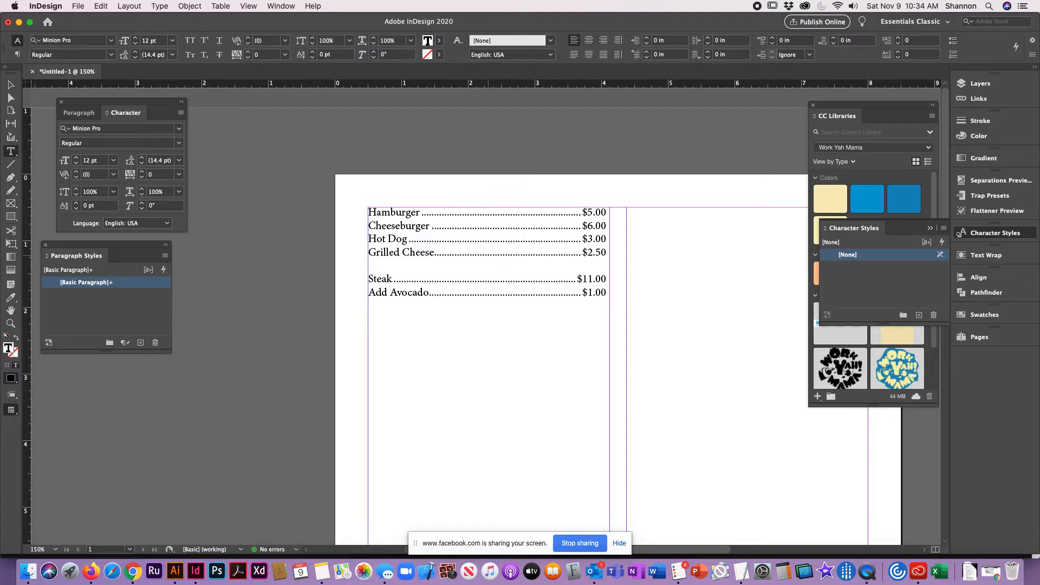
pyautogui.press('super+a')
pyautogui.click(162, 6)
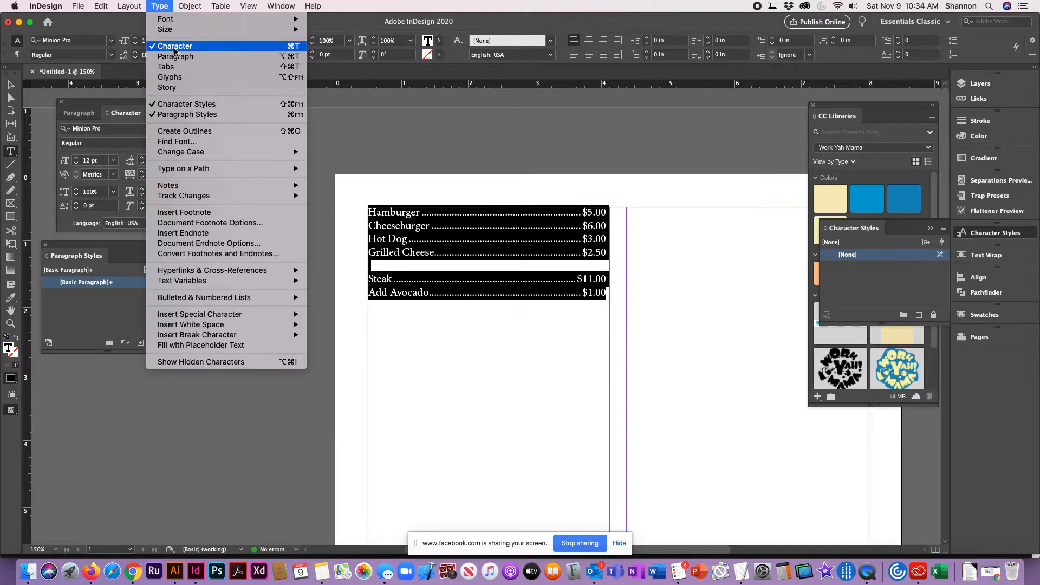
pyautogui.click(166, 67)
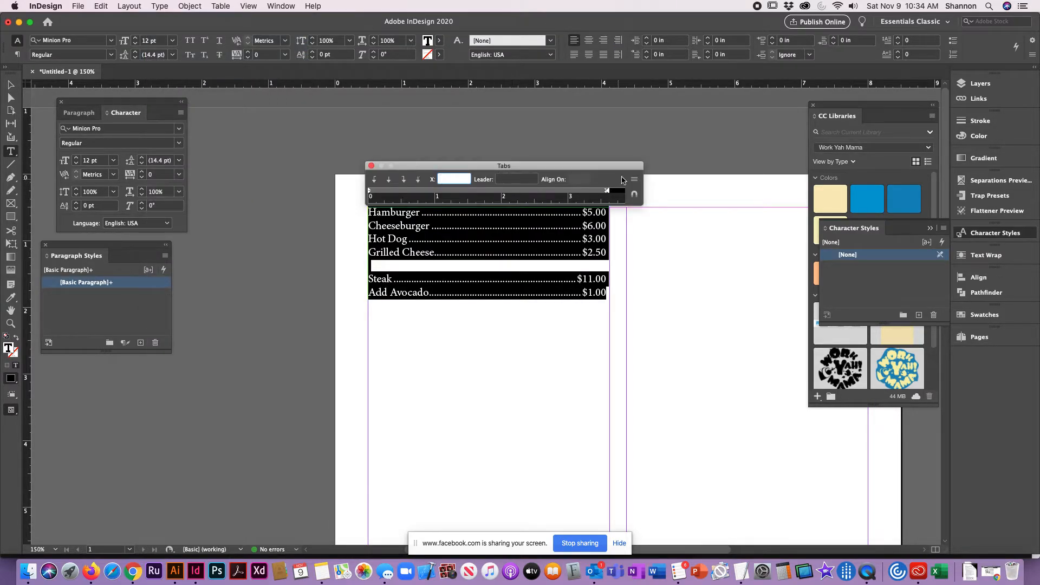
pyautogui.rightClick(590, 193)
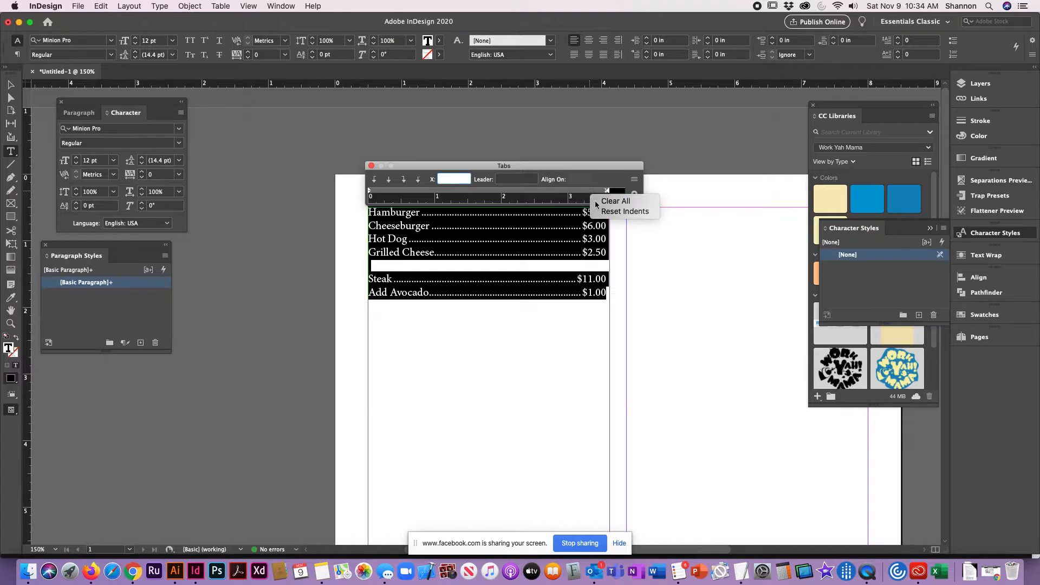
pyautogui.click(612, 199)
pyautogui.click(372, 166)
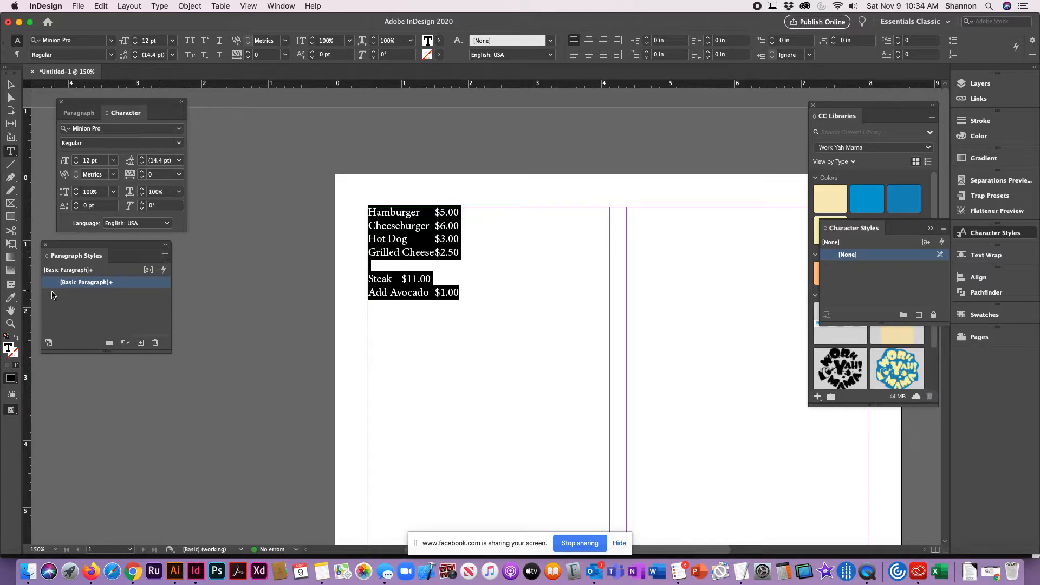
# Create a new paragraph style, apply it to the selected menu text, and name it "Tabs"
pyautogui.click(85, 309)
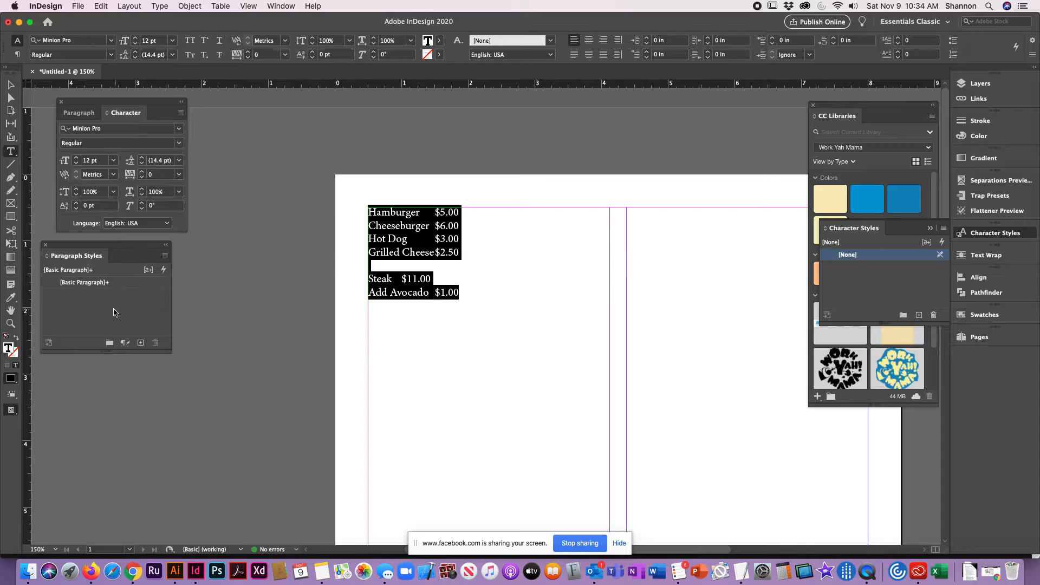
pyautogui.click(86, 297)
pyautogui.click(87, 298)
pyautogui.click(140, 343)
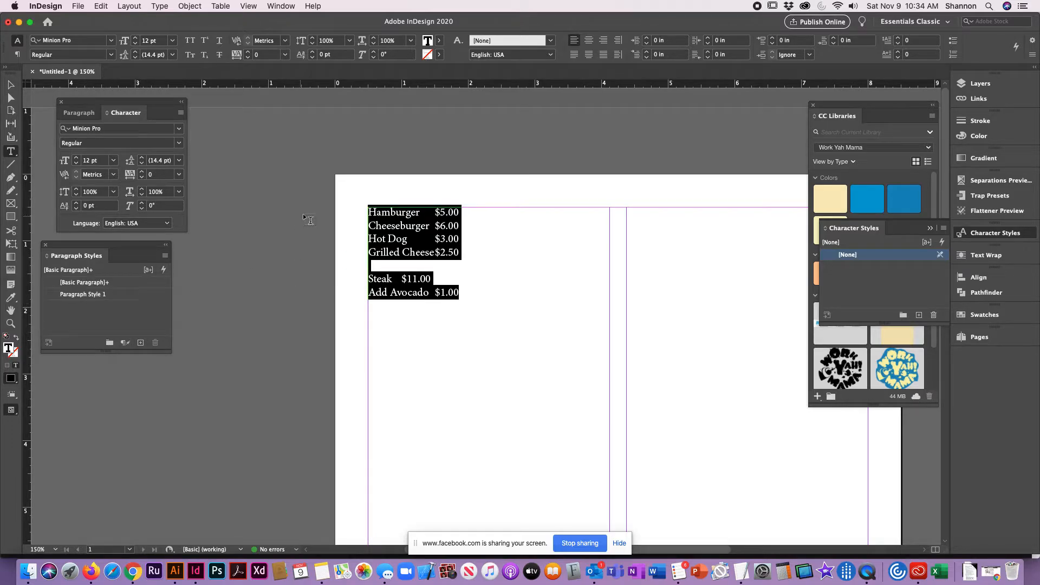
pyautogui.click(60, 296)
pyautogui.doubleClick(59, 297)
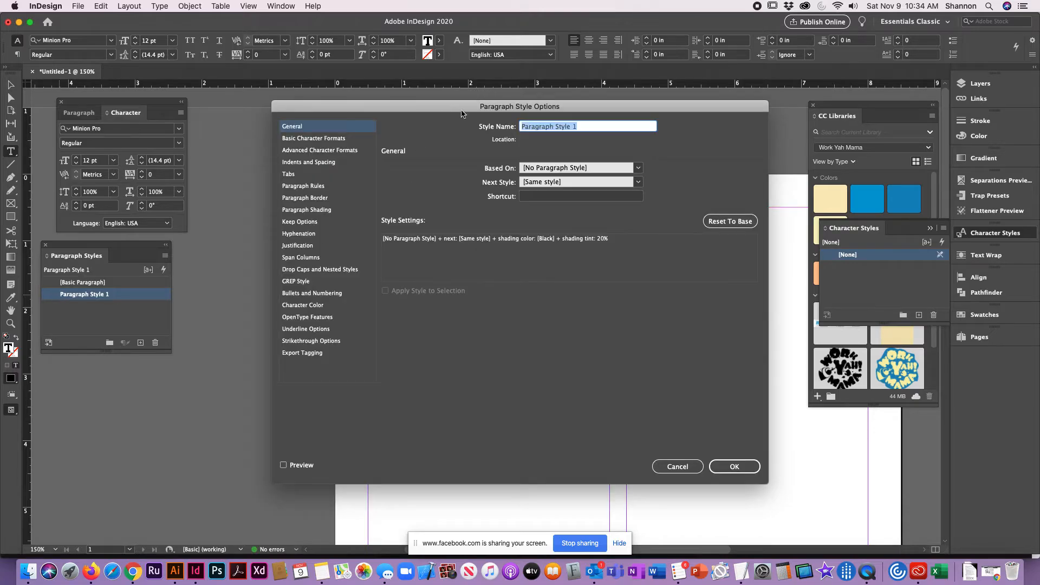
pyautogui.write('Tabs')
# Give the Tabs paragraph style a right-aligned tab stop at 3.5556 in with a "." leader and save the style
pyautogui.click(301, 174)
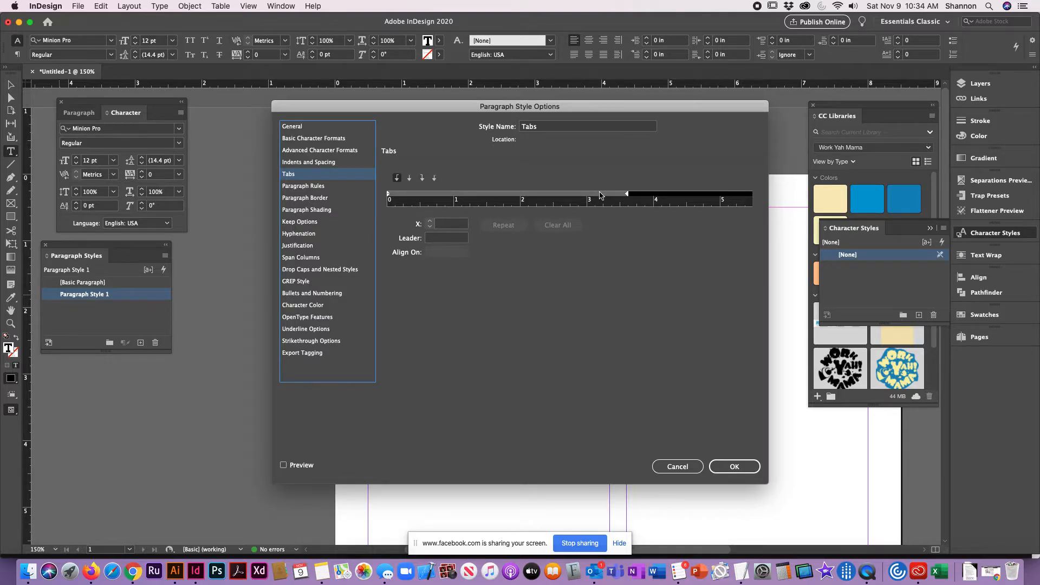
pyautogui.moveTo(598, 197); pyautogui.dragTo(625, 197)
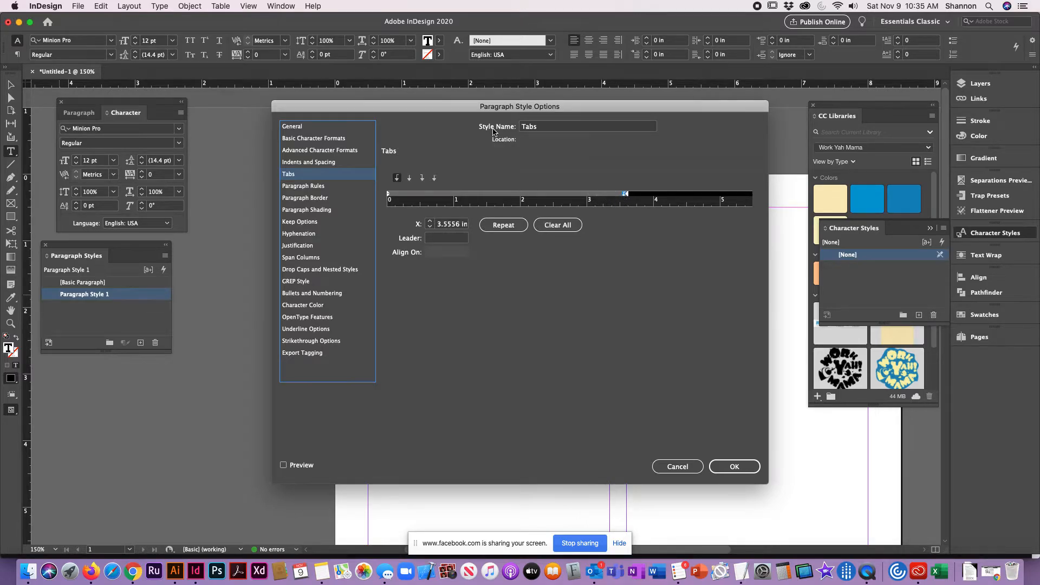
pyautogui.moveTo(465, 107); pyautogui.dragTo(531, 297)
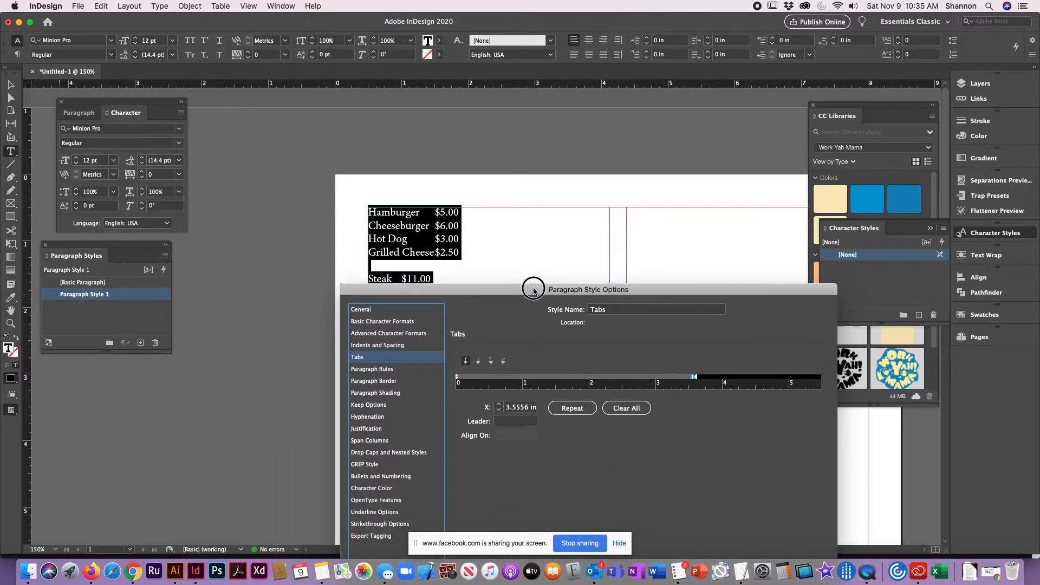
pyautogui.click(504, 416)
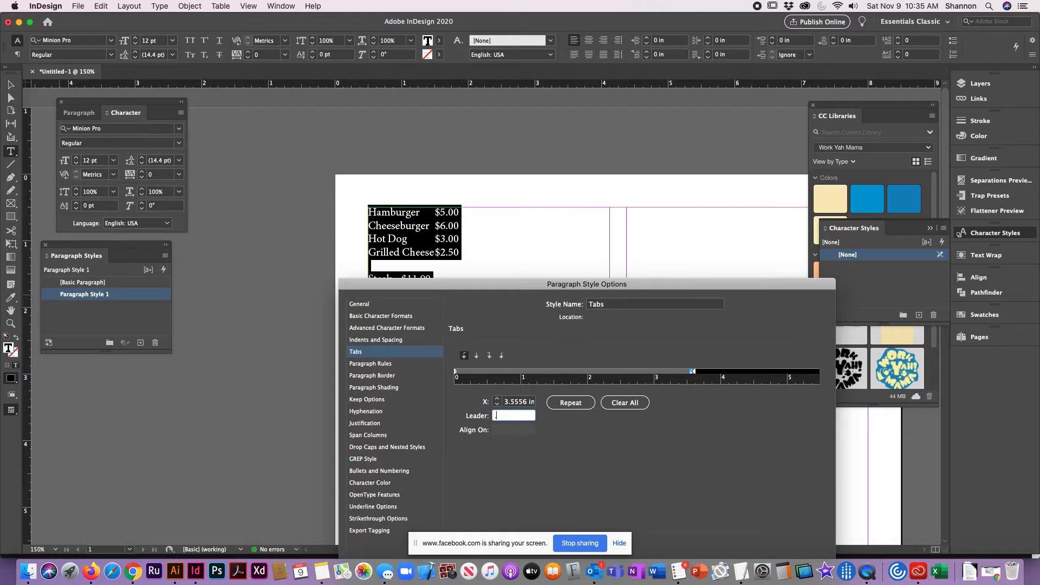
pyautogui.write('.')
pyautogui.click(489, 355)
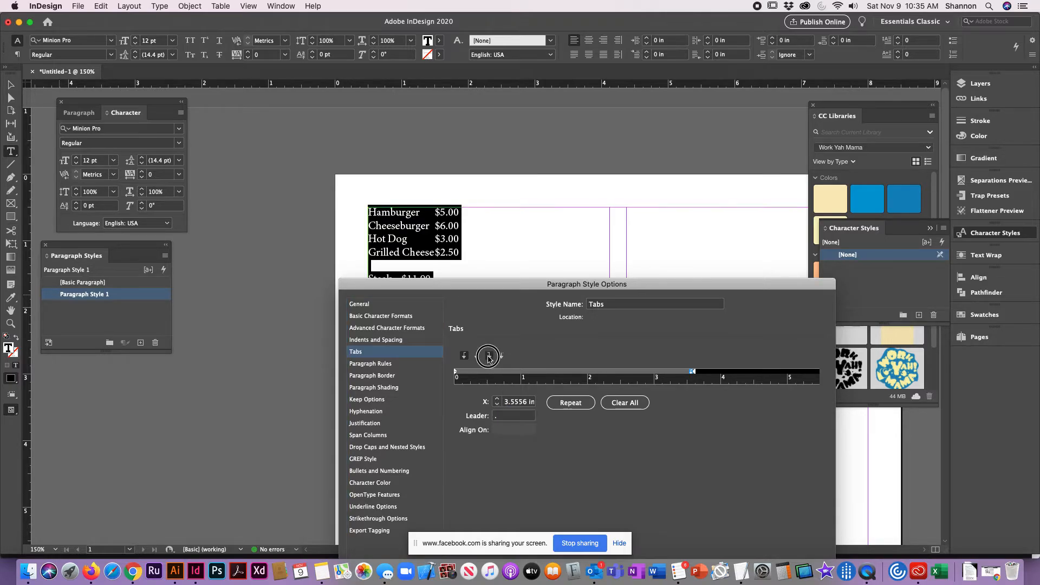
pyautogui.moveTo(518, 281); pyautogui.dragTo(438, 103)
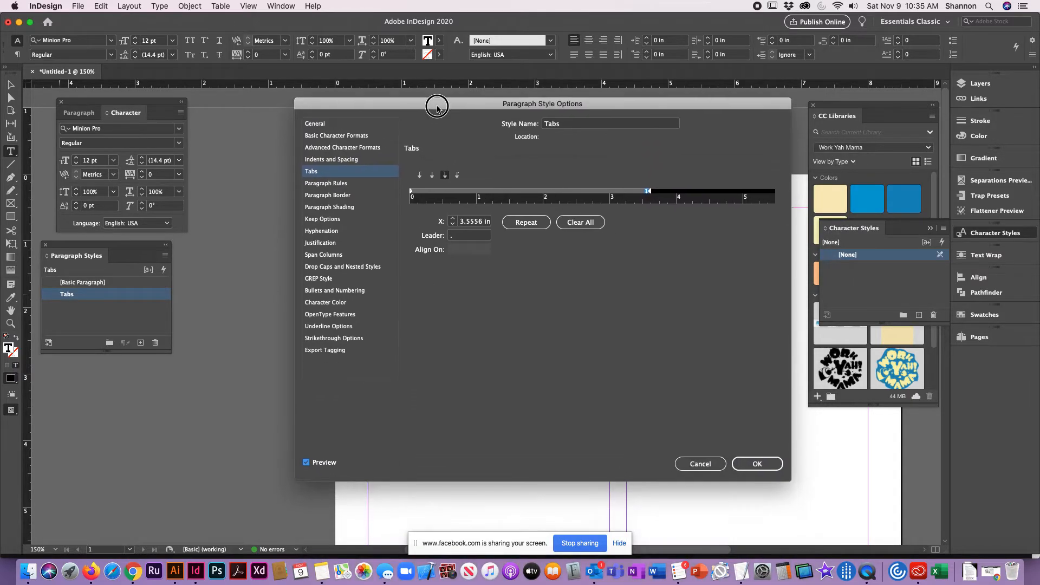
pyautogui.click(755, 464)
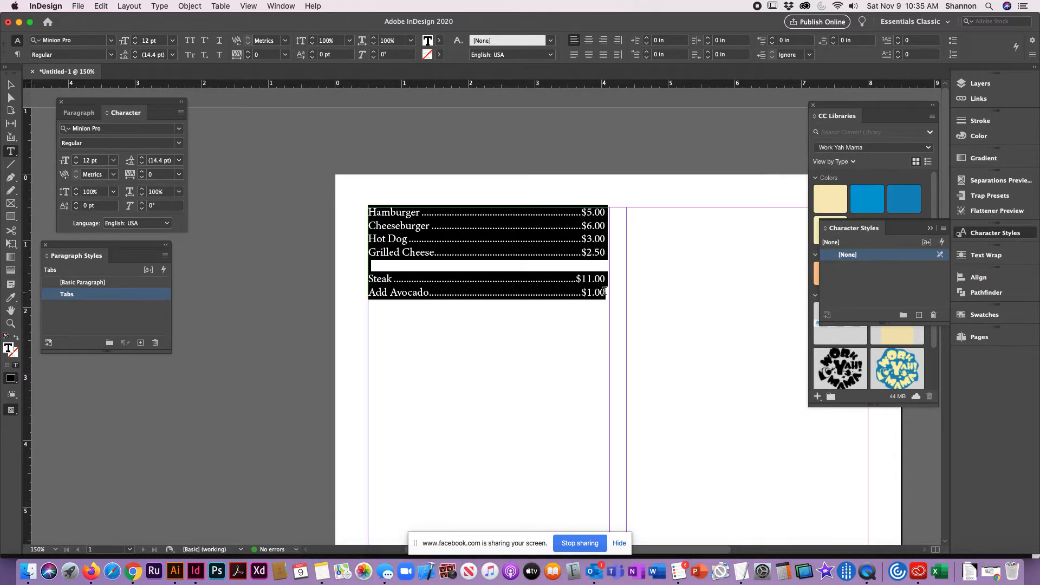
# Deselect the menu text and shorten its text frame to about 1.54 in high, ending just below the Add Avocado line
pyautogui.click(593, 309)
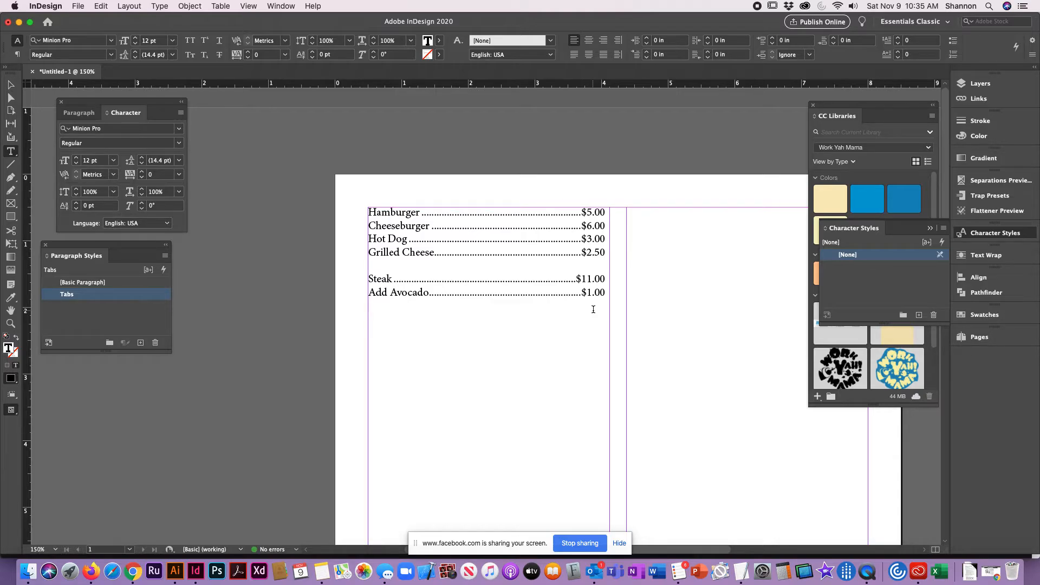
pyautogui.press('Return')
pyautogui.click(10, 85)
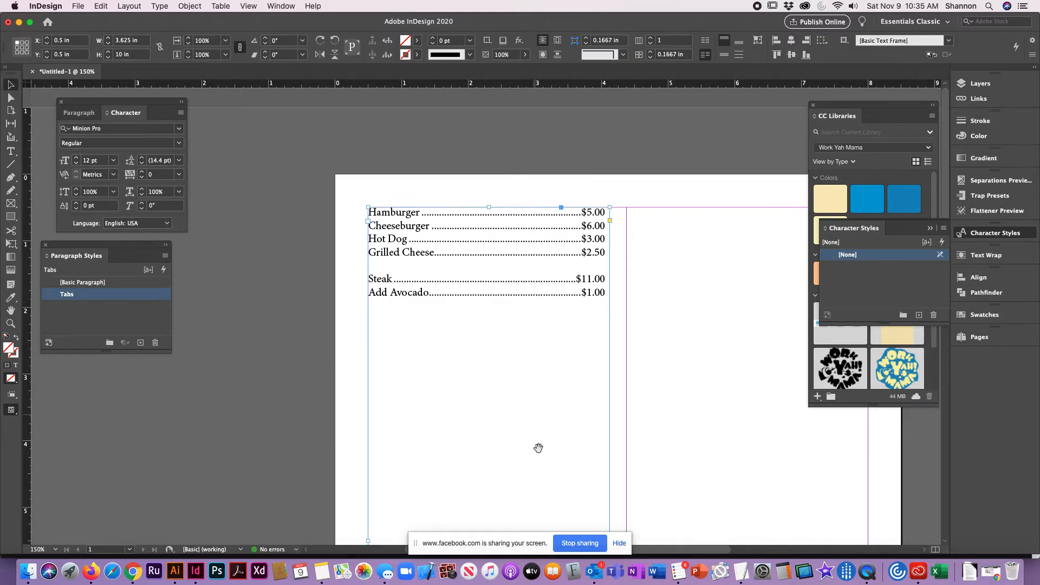
pyautogui.scroll(-5, 538, 448)
pyautogui.scroll(-5, 521, 259)
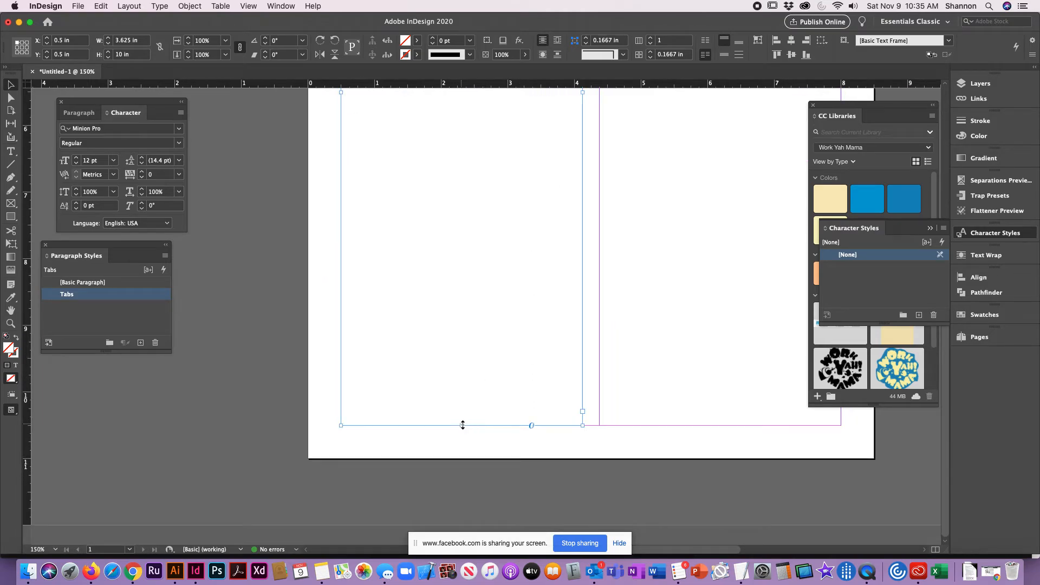
pyautogui.moveTo(462, 425); pyautogui.dragTo(488, 134)
pyautogui.scroll(7, 546, 260)
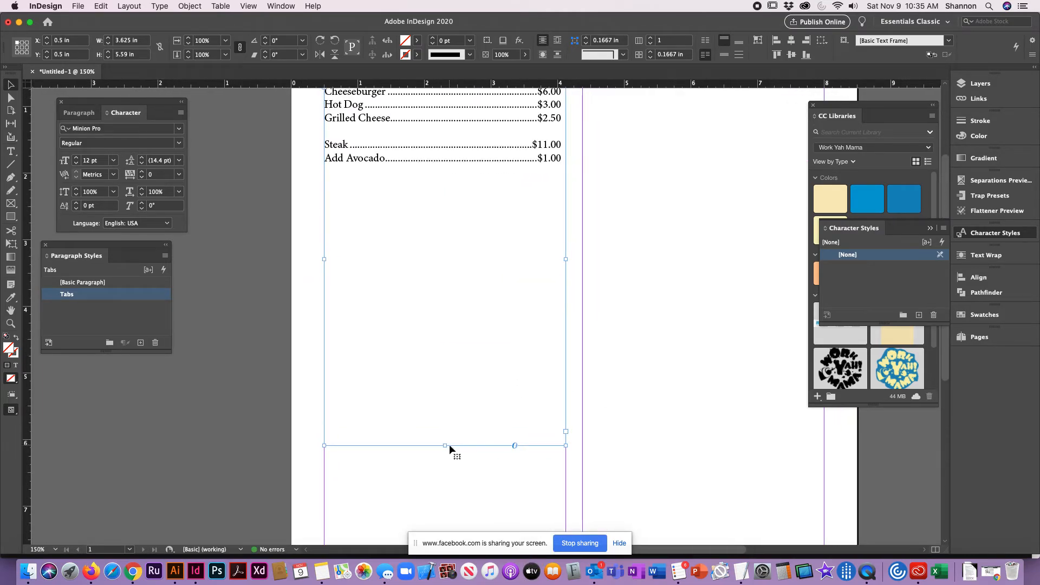
pyautogui.moveTo(449, 448); pyautogui.dragTo(477, 175)
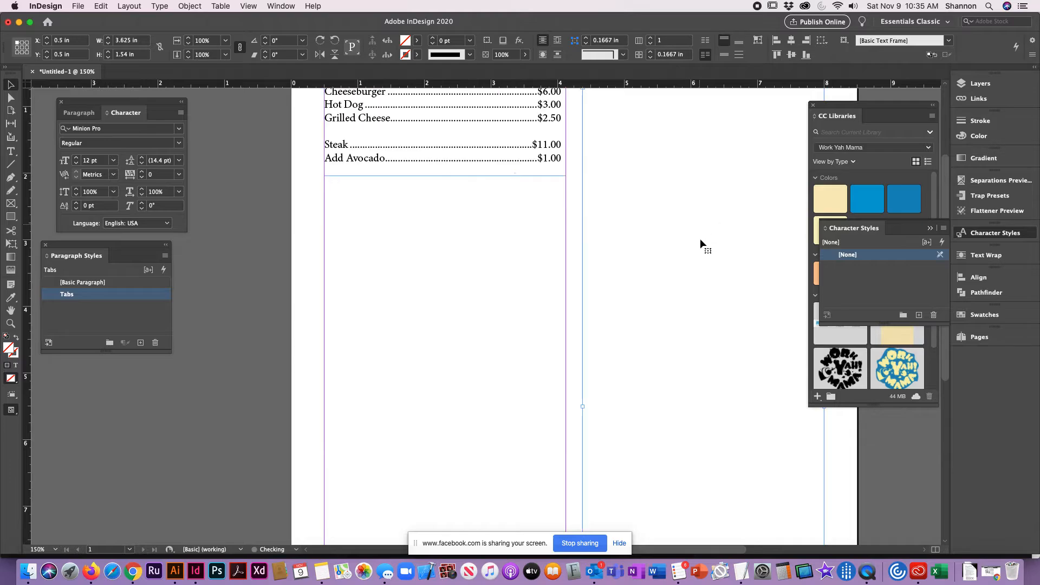
# Move the empty second-column text frame directly under the menu frame, at about X 0.5 in and Y 2.125 in
pyautogui.scroll(-3, 701, 243)
pyautogui.hscroll(3, 700, 244)
pyautogui.moveTo(580, 246); pyautogui.dragTo(316, 258)
pyautogui.scroll(-5, 516, 223)
pyautogui.hscroll(-2, 515, 222)
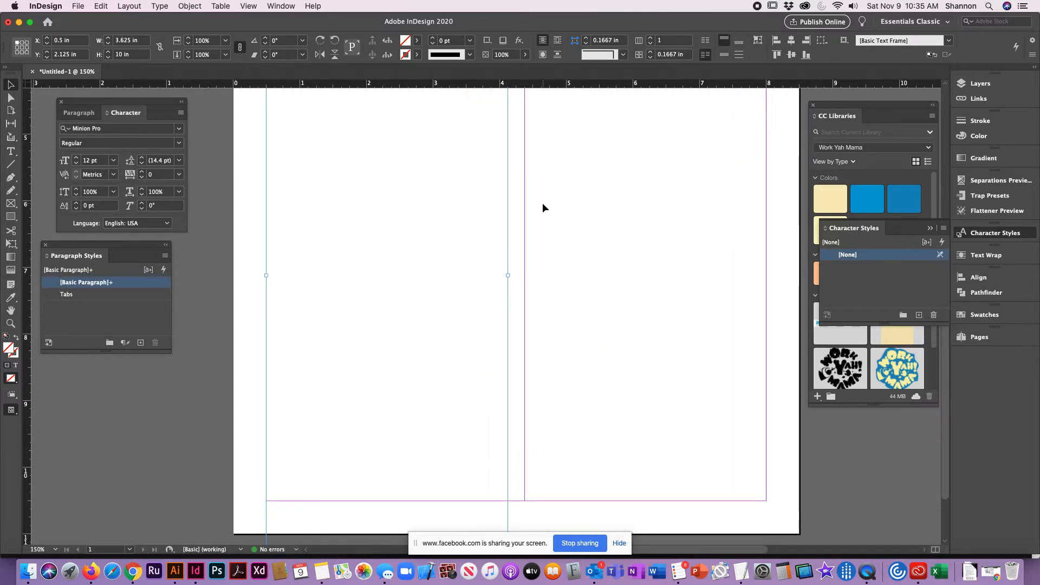
# Widen the empty text frame across both columns to 7.5 in and shorten it to about 5.145 in high
pyautogui.press('super+minus')
pyautogui.press('space')
pyautogui.moveTo(559, 226); pyautogui.dragTo(400, 354)
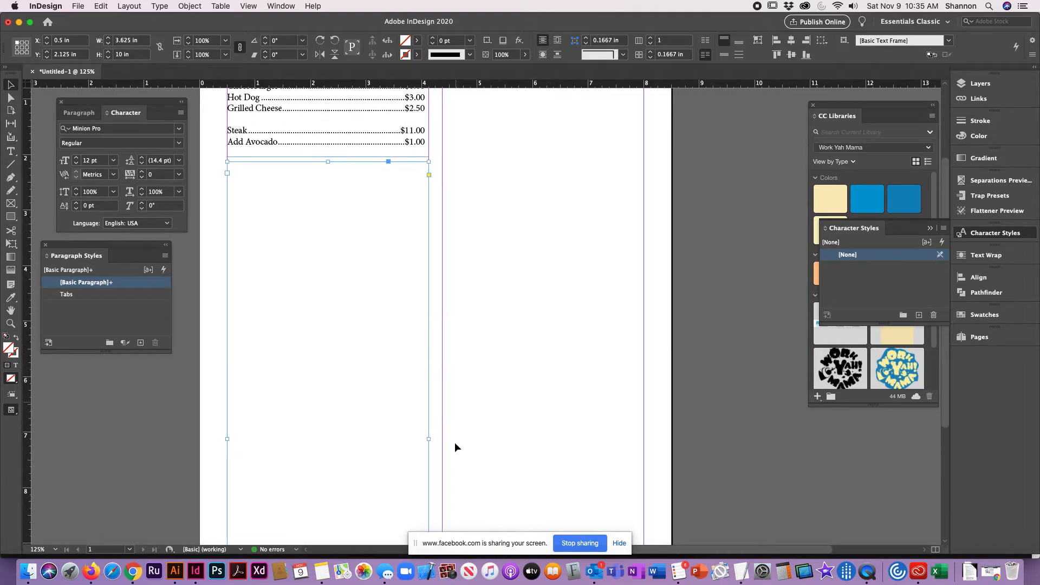
pyautogui.moveTo(428, 439); pyautogui.dragTo(644, 408)
pyautogui.scroll(-5, 513, 221)
pyautogui.hscroll(-1, 513, 221)
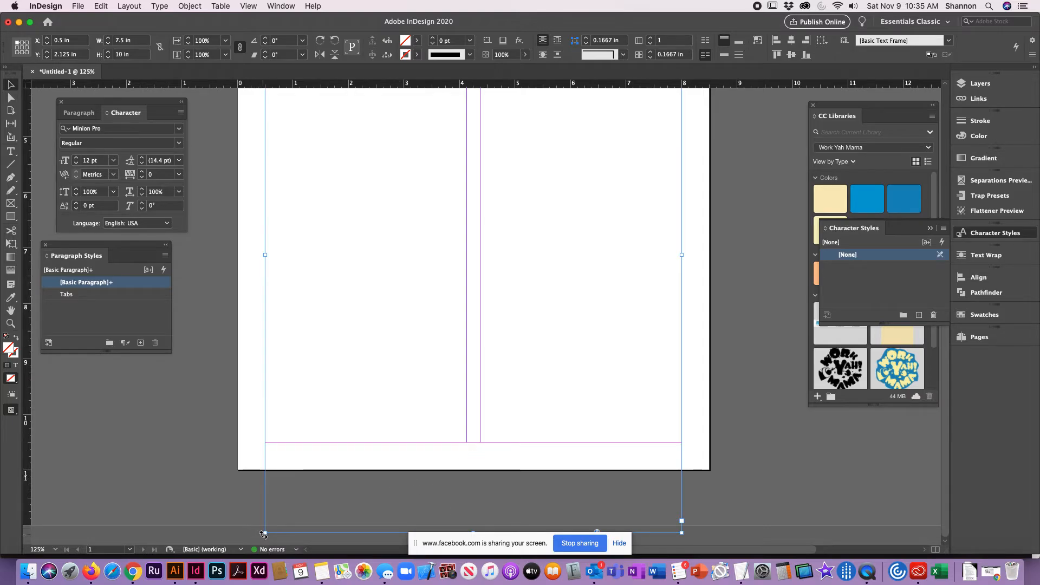
pyautogui.moveTo(263, 534); pyautogui.dragTo(265, 260)
pyautogui.scroll(10, 386, 193)
pyautogui.hscroll(3, 386, 193)
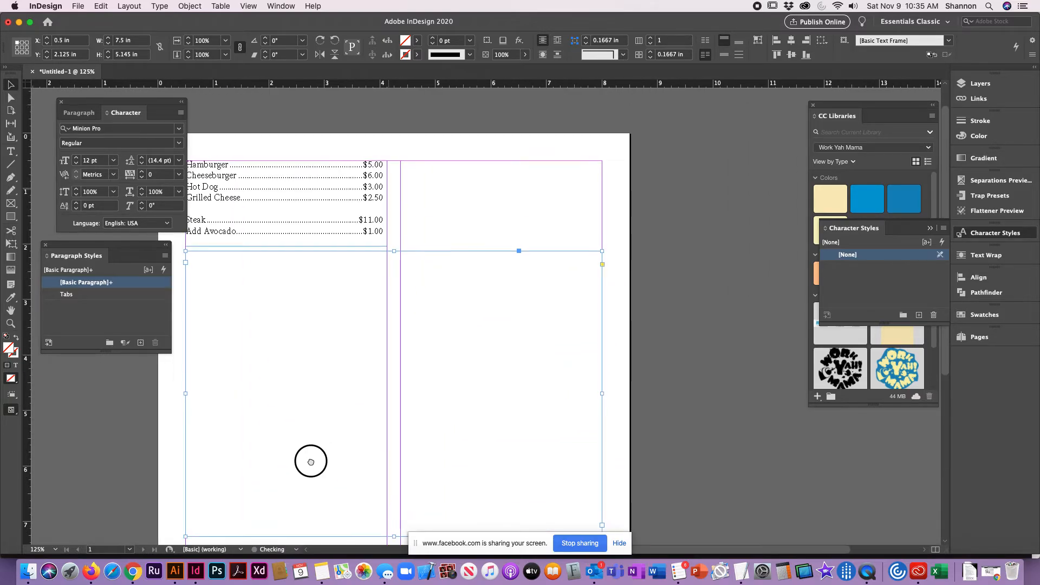
pyautogui.scroll(-5, 386, 367)
pyautogui.hscroll(-3, 386, 368)
pyautogui.scroll(2, 344, 223)
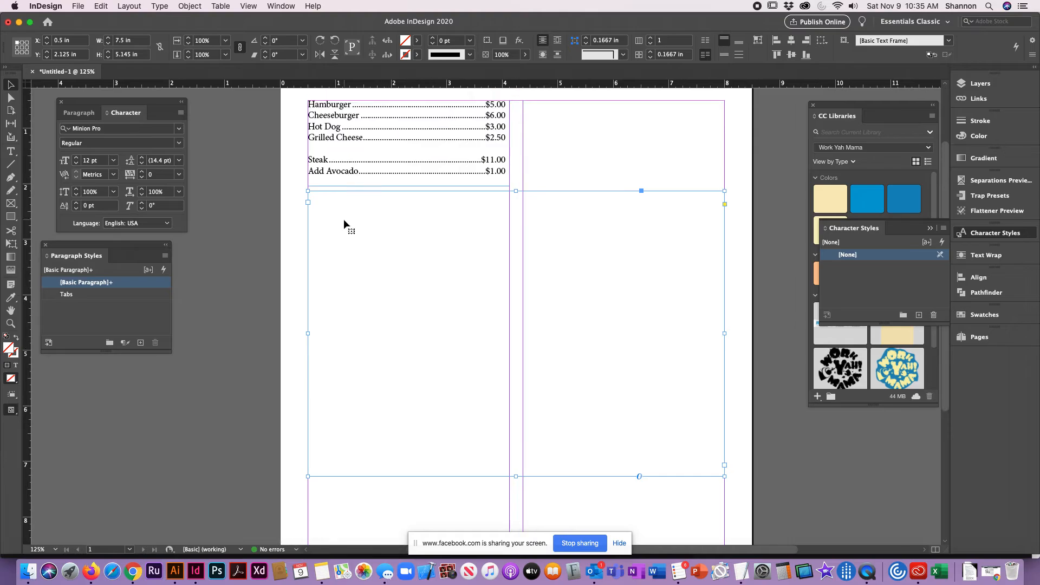
# Enter a tab-separated heading line of Small, Medium and Large in the wide frame, starting with a tab
pyautogui.doubleClick(344, 221)
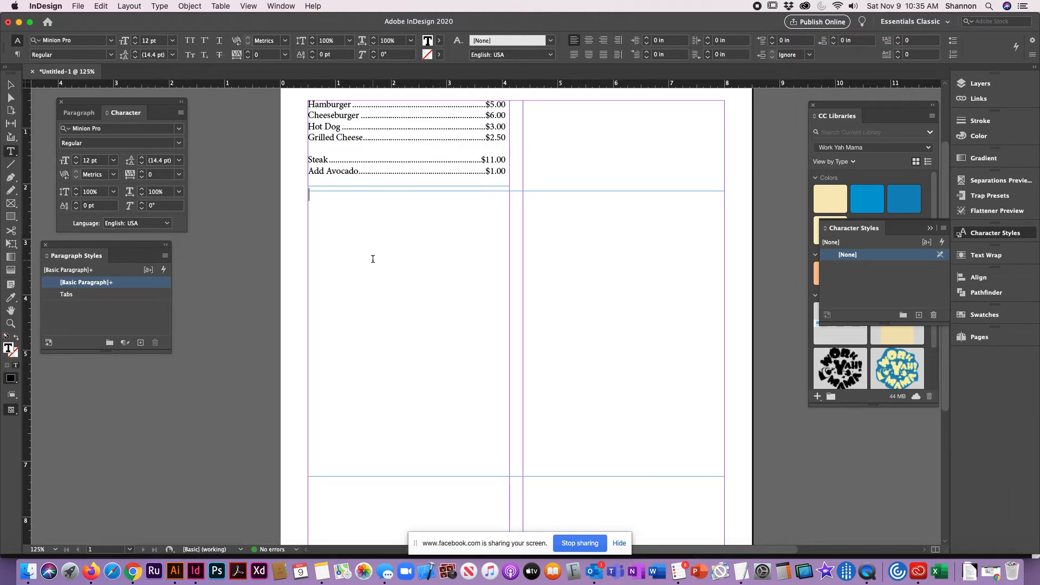
pyautogui.write('Sm')
pyautogui.press('super+Left')
pyautogui.press('shift+super+Left')
pyautogui.press('shift+super+Left')
pyautogui.press('shift+super+Left')
pyautogui.press('shift+super+Left')
pyautogui.press('Left')
pyautogui.press('Tab')
pyautogui.press('Down')
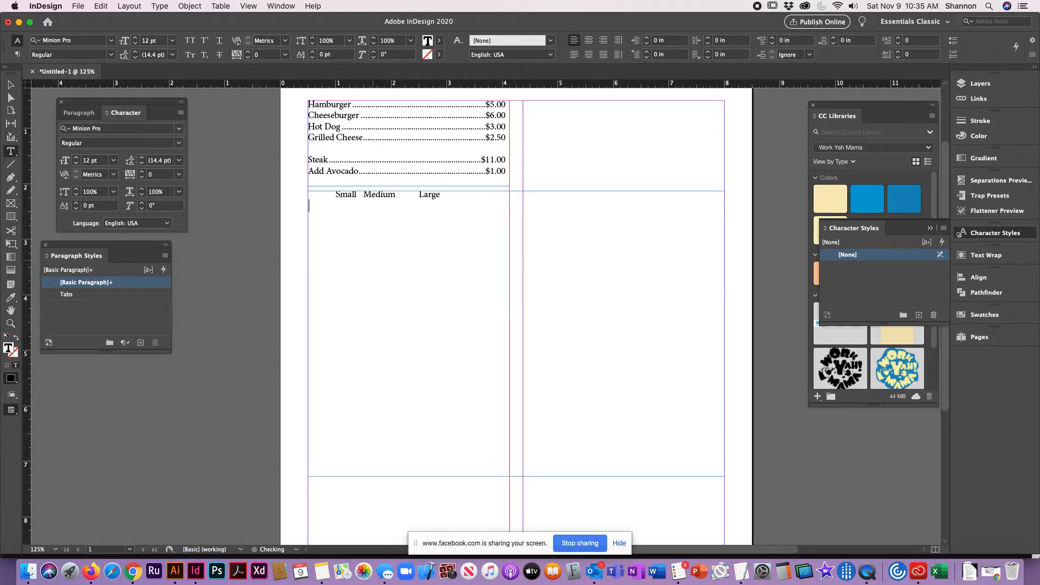
# Add a tab-separated Soft Drinks line with the prices 1.00, 1.50 and 3.00 under the size headings
pyautogui.write('Soft Drinks')
pyautogui.press('Tab')
pyautogui.write('1.')
# Place right-aligned tab stops at 5 in, about 6 in and 7.0139 in for both lines of the drinks text
pyautogui.press('super+a')
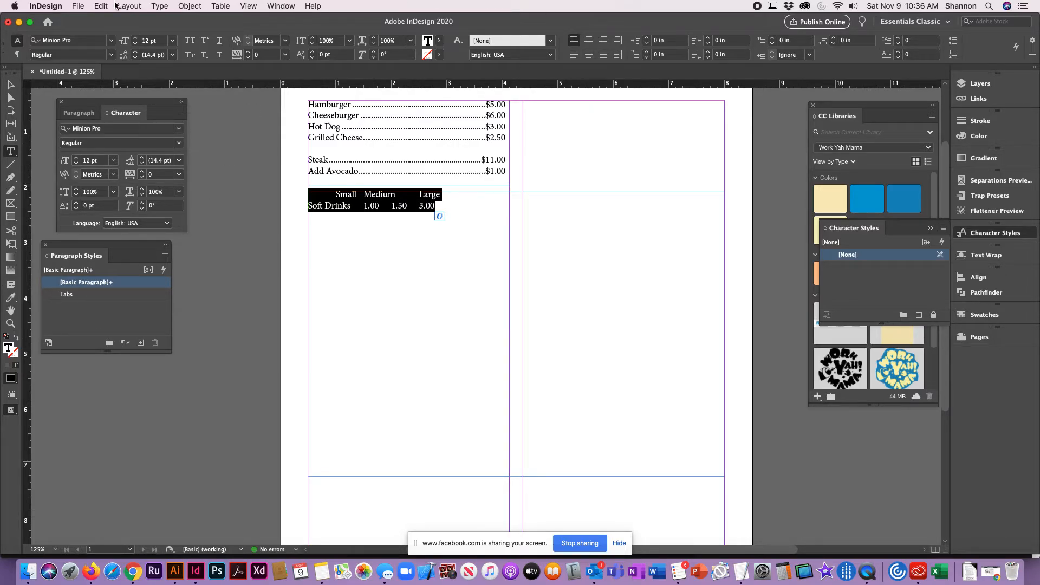
pyautogui.click(159, 6)
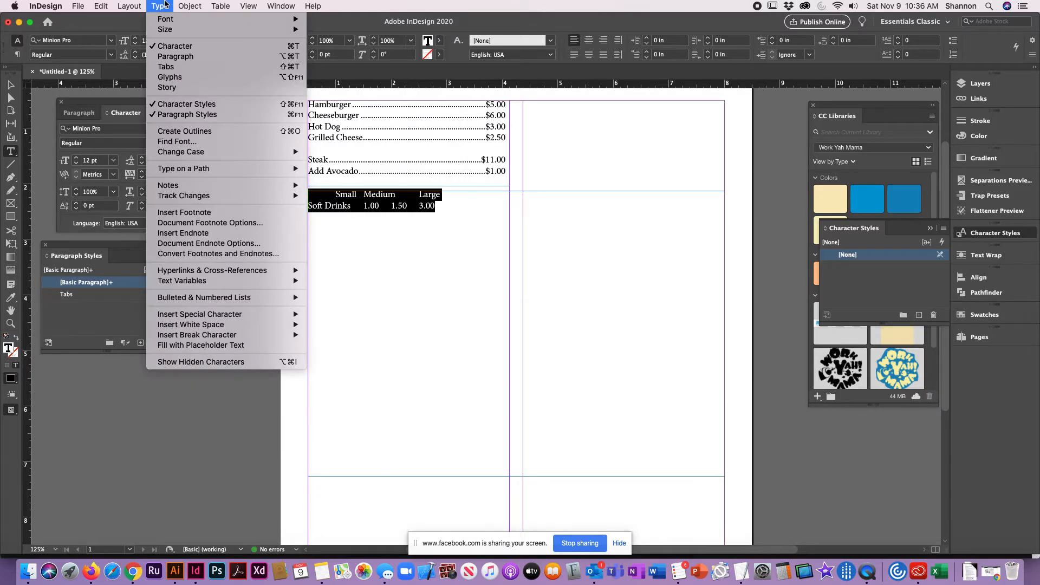
pyautogui.click(165, 67)
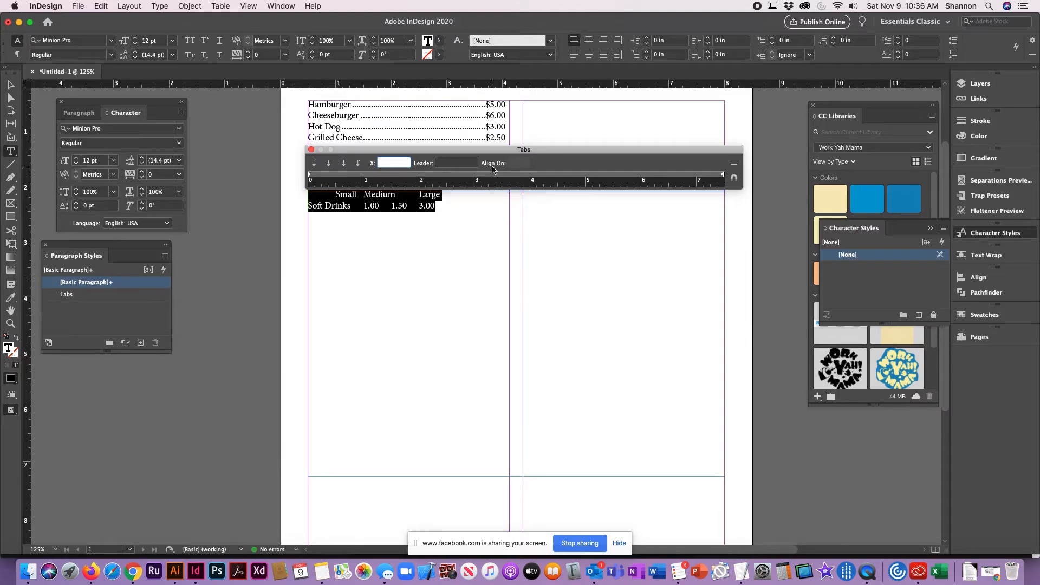
pyautogui.click(344, 166)
pyautogui.click(585, 176)
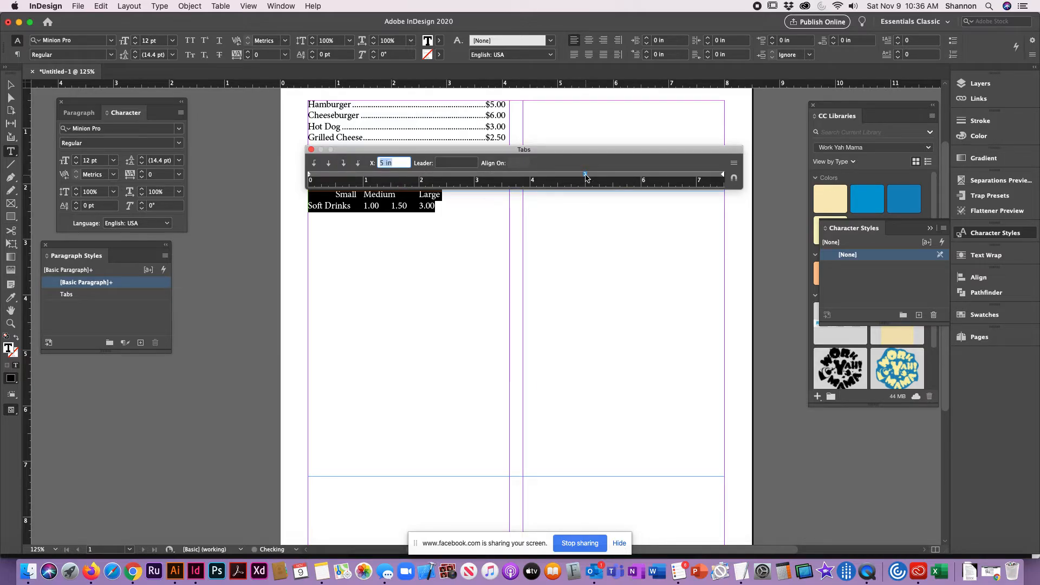
pyautogui.click(642, 176)
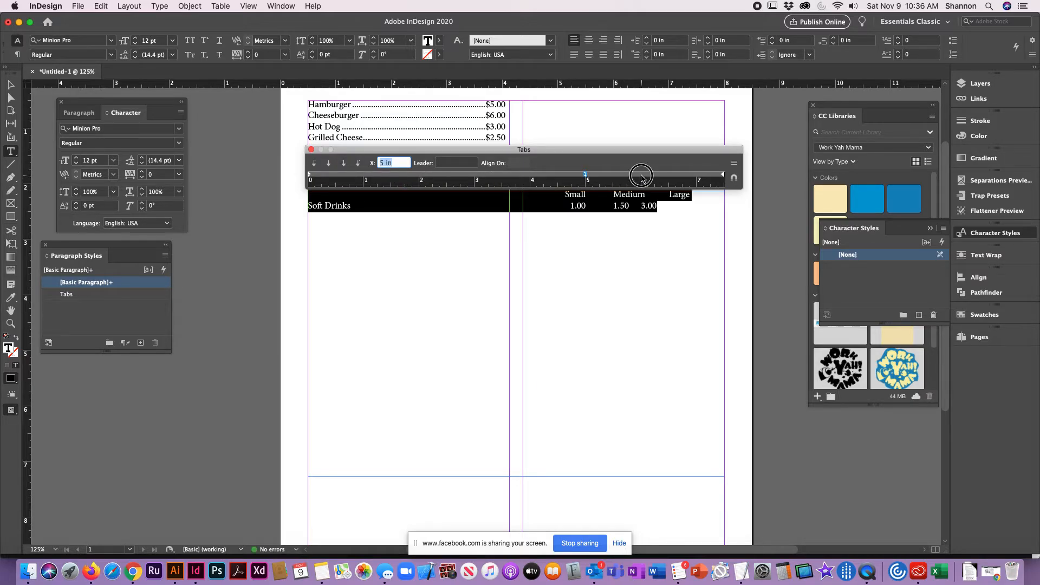
pyautogui.click(697, 177)
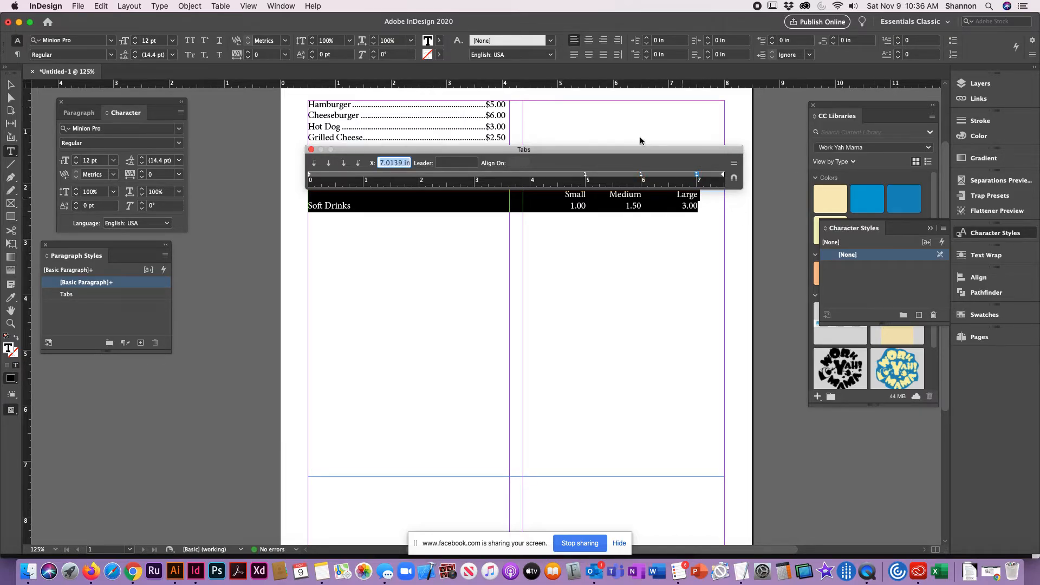
# Give the 7.0139 in tab stop a dot leader in both the size heading line and the Soft Drinks line
pyautogui.click(455, 163)
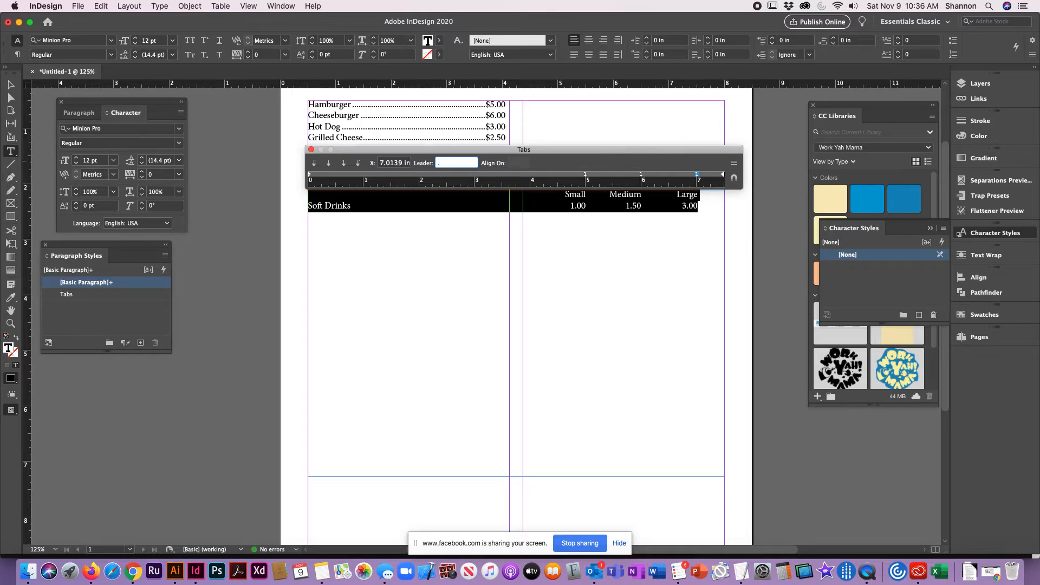
pyautogui.write('.')
pyautogui.click(710, 208)
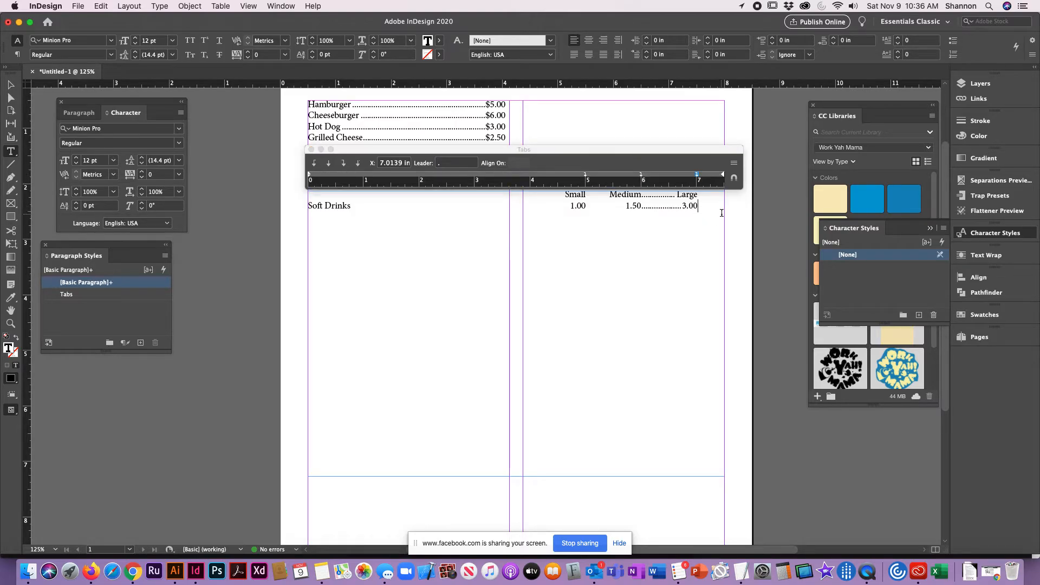
# Remove the dot leader before Large from the size heading line only
pyautogui.press('Up')
pyautogui.press('super+shift+Up')
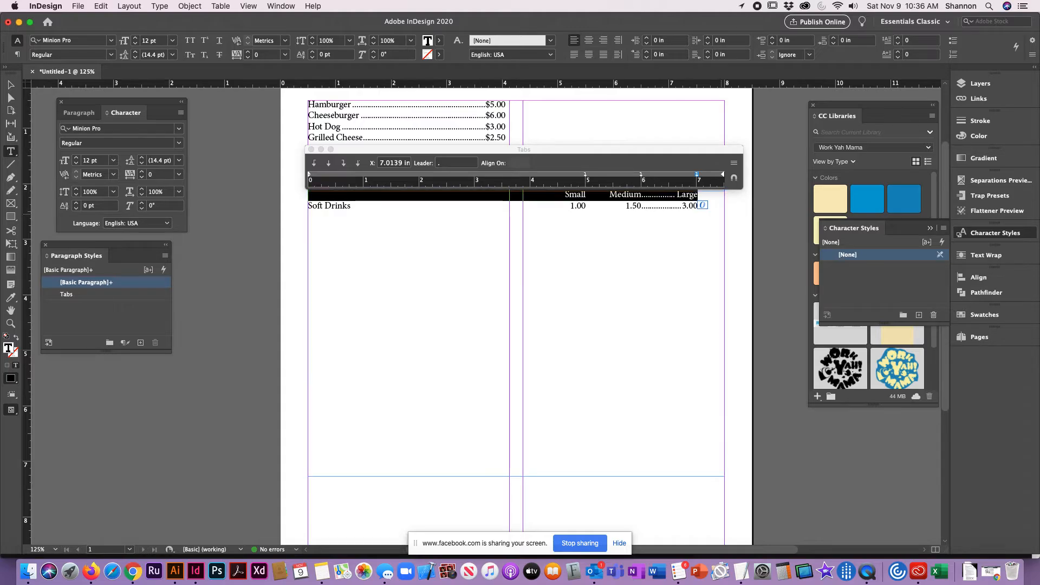
pyautogui.press('Left')
pyautogui.press('super+shift+Down')
pyautogui.click(696, 174)
pyautogui.click(465, 164)
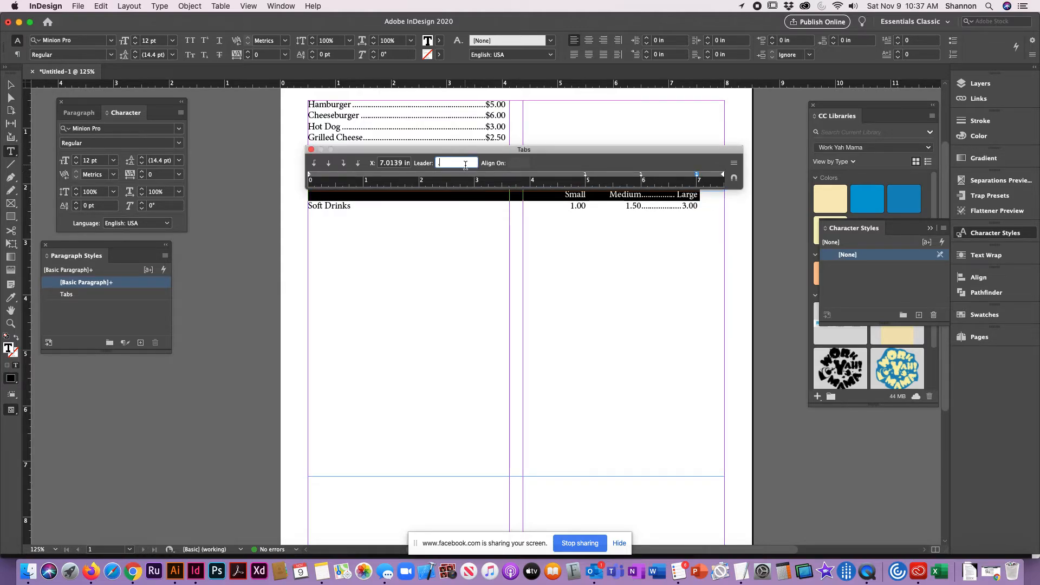
pyautogui.press('BackSpace')
pyautogui.click(711, 207)
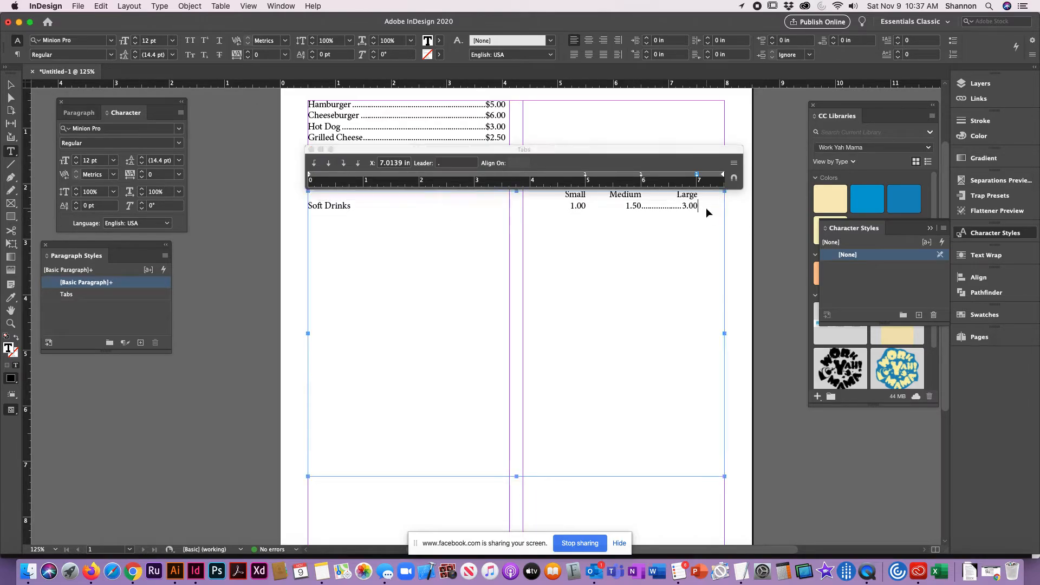
# Add dot leaders to the 6 in and 7.0139 in tab stops for both lines of the drinks text
pyautogui.hotkey('shift', 'Up')
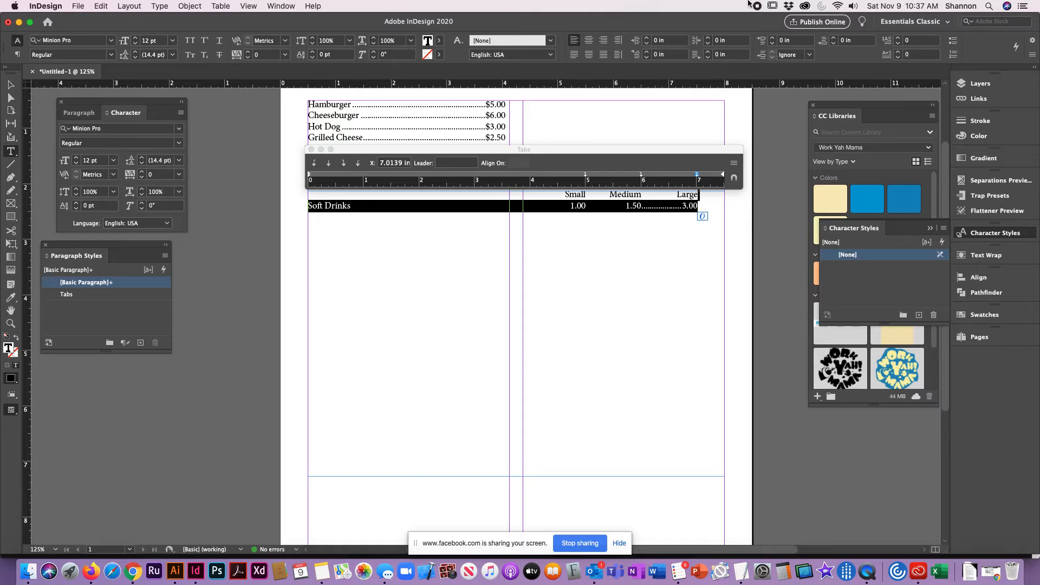
pyautogui.click(641, 175)
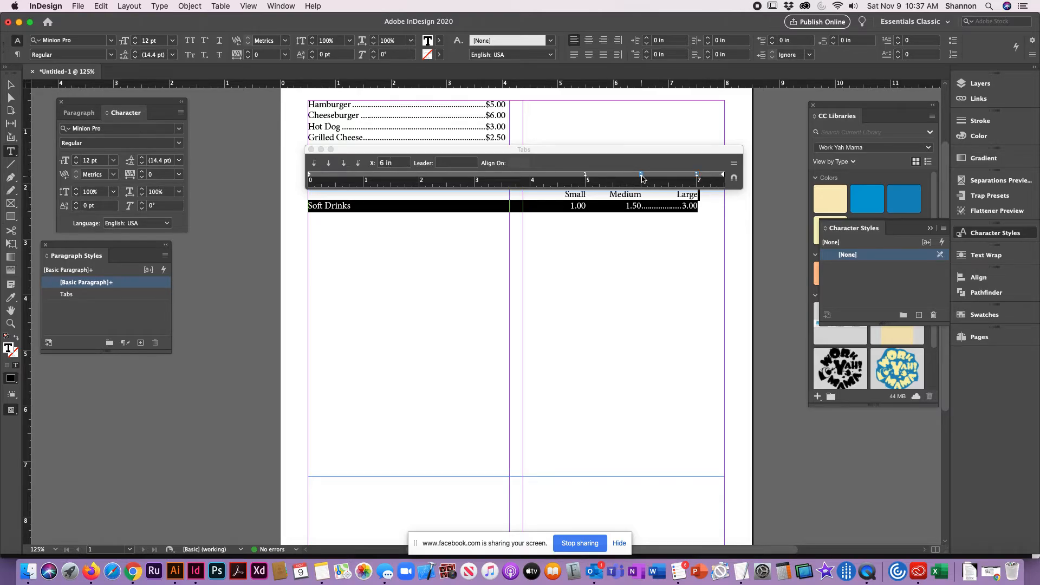
pyautogui.click(439, 164)
pyautogui.write('.')
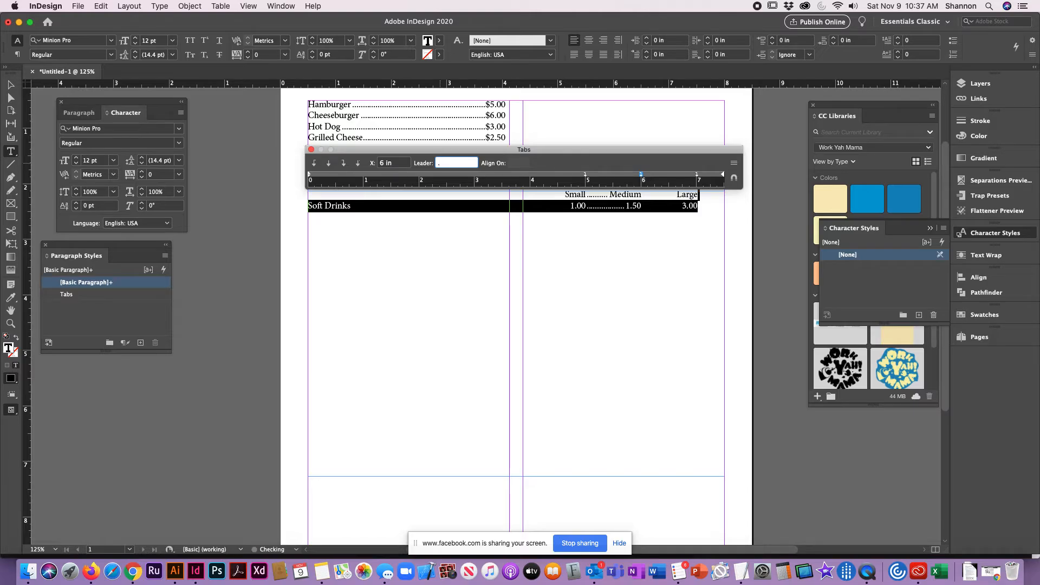
pyautogui.click(697, 176)
pyautogui.click(449, 163)
pyautogui.write('.')
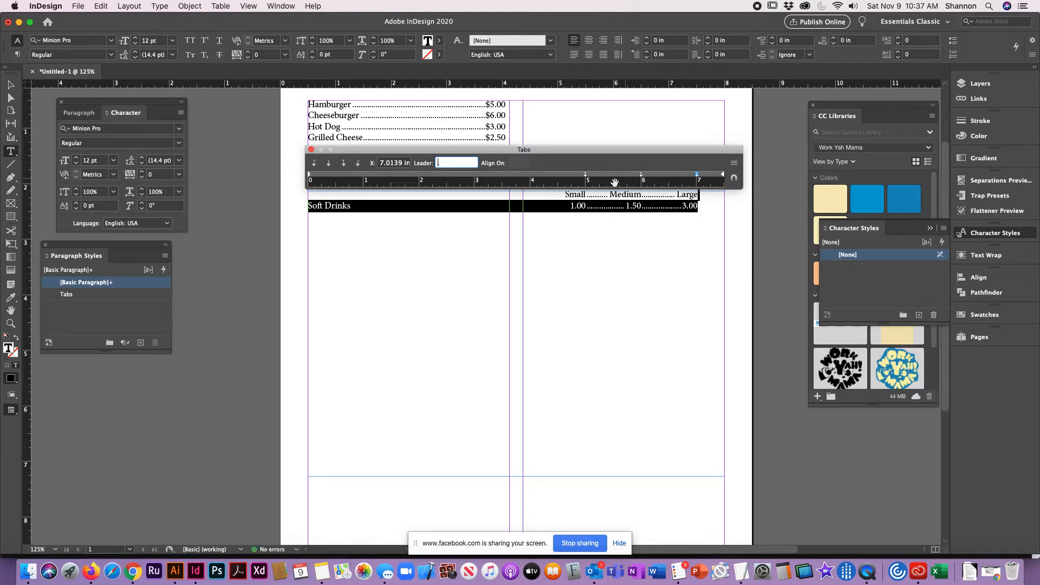
# Add a dot leader to the 5 in tab stop for both lines of the drinks text
pyautogui.click(586, 176)
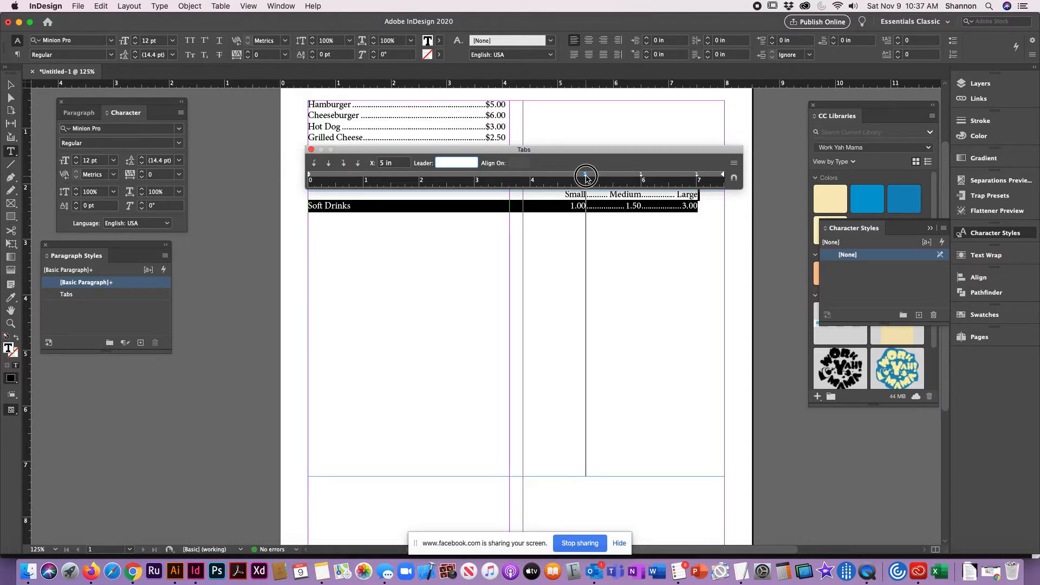
pyautogui.click(459, 164)
pyautogui.write('.')
pyautogui.rightClick(560, 173)
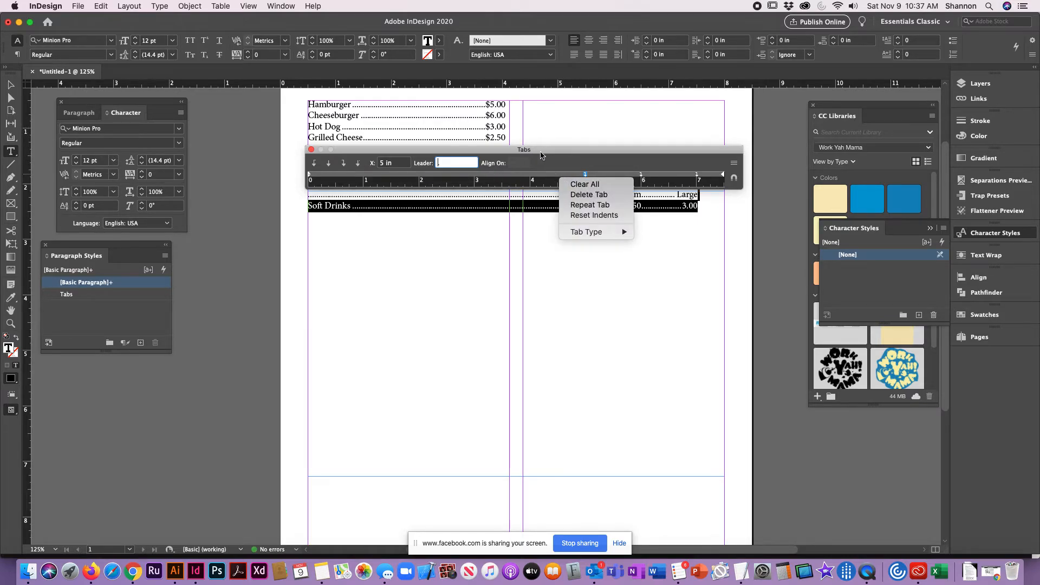
pyautogui.click(541, 156)
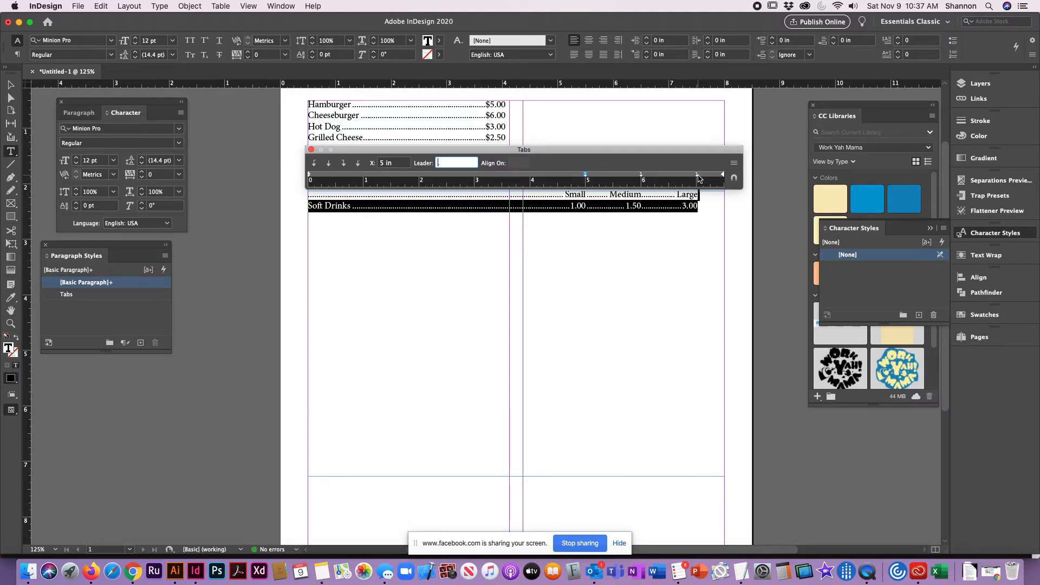
# Move the three tab stops of both drinks lines to 7.4306 in, 6.4722 in and 5.4861 in
pyautogui.moveTo(698, 179); pyautogui.dragTo(615, 177)
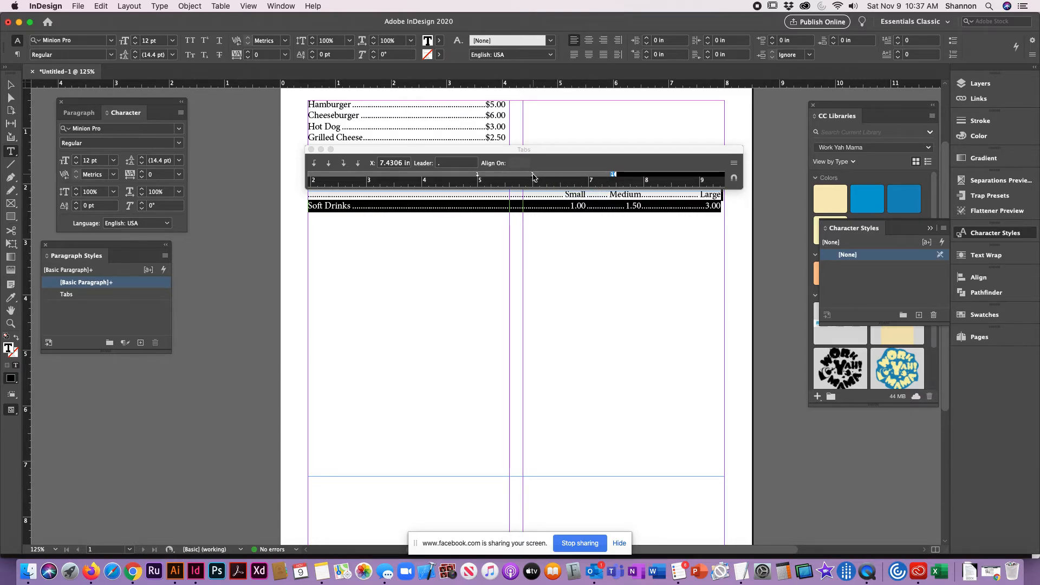
pyautogui.moveTo(533, 177); pyautogui.dragTo(561, 177)
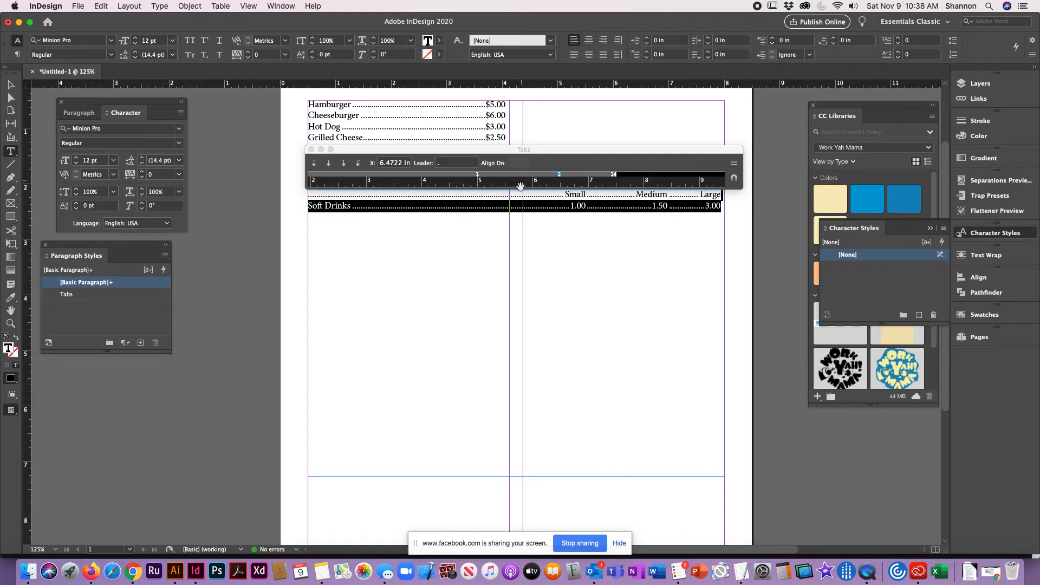
pyautogui.click(478, 175)
pyautogui.moveTo(478, 175); pyautogui.dragTo(506, 177)
# Remove the dot leaders from all three tab stops of the Small, Medium and Large heading line
pyautogui.press('Right')
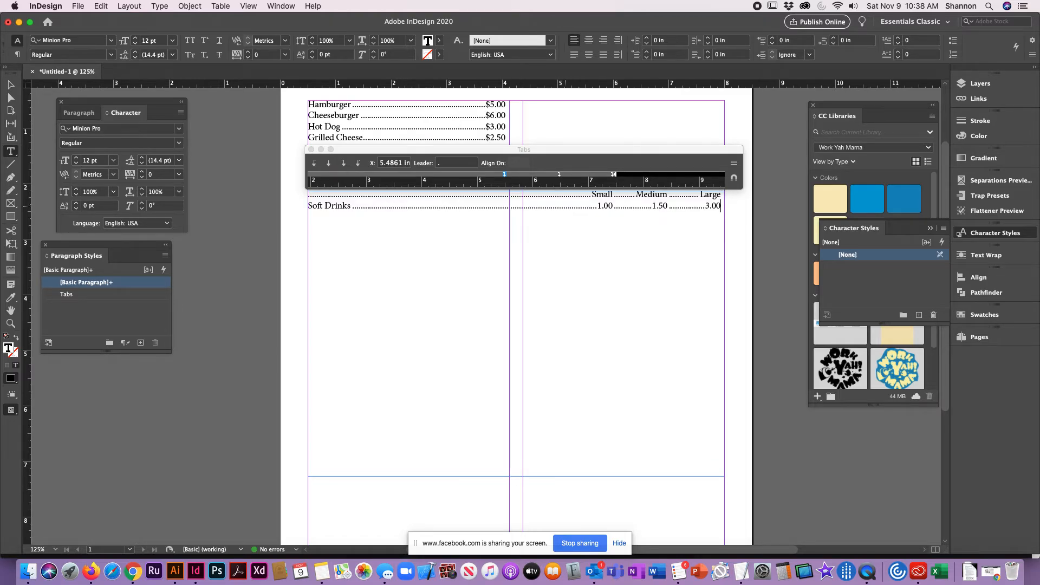
pyautogui.hotkey('shift', 'Home')
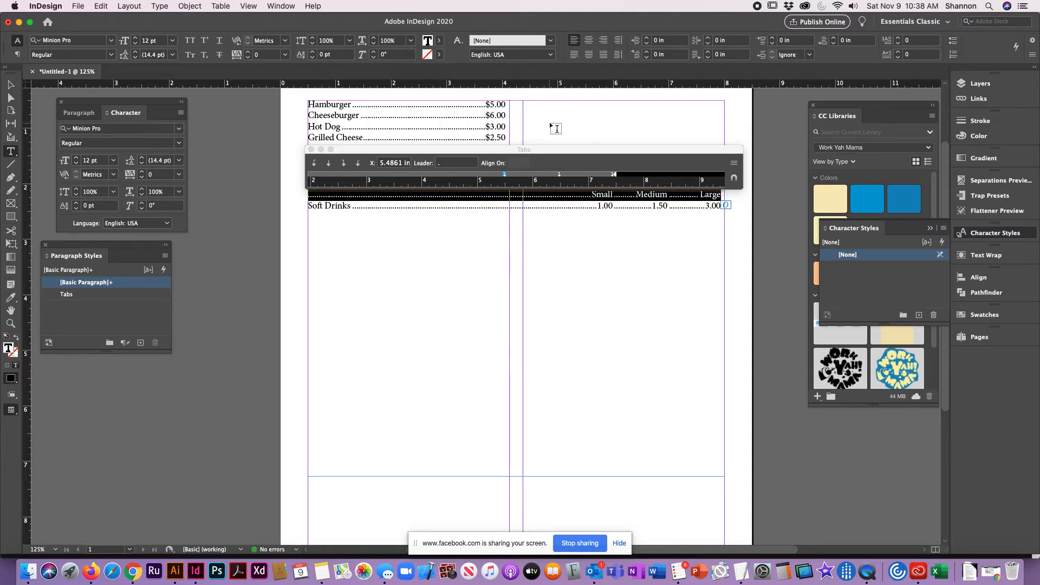
pyautogui.click(444, 164)
pyautogui.press('BackSpace')
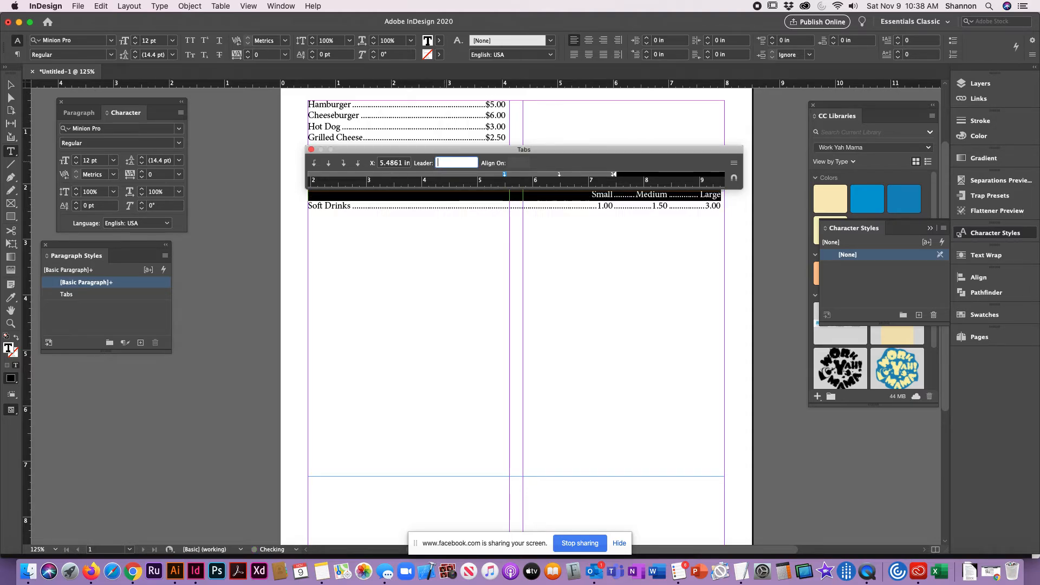
pyautogui.click(560, 175)
pyautogui.press('BackSpace')
pyautogui.click(613, 175)
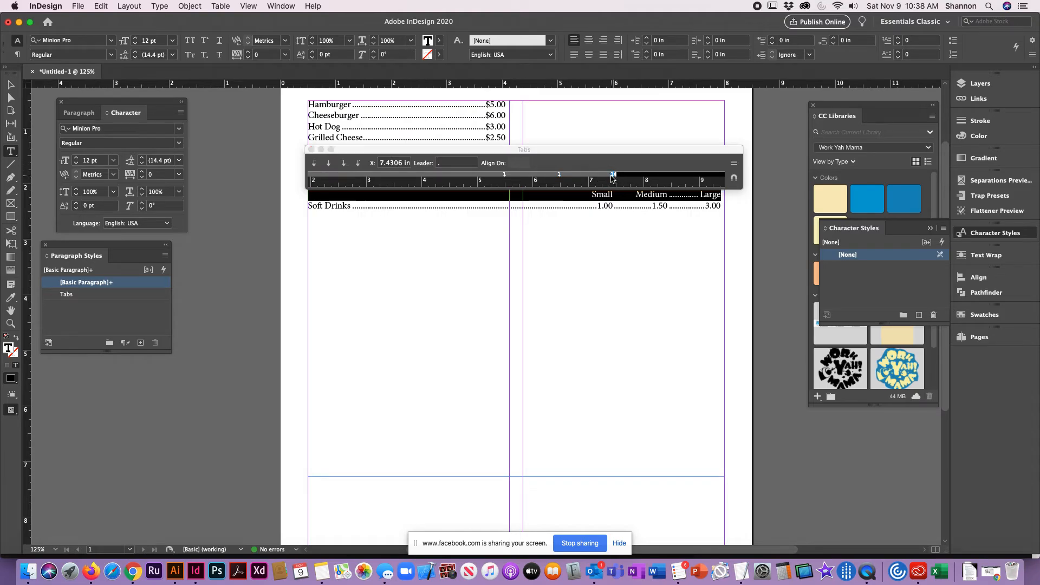
pyautogui.click(463, 163)
pyautogui.press('Return')
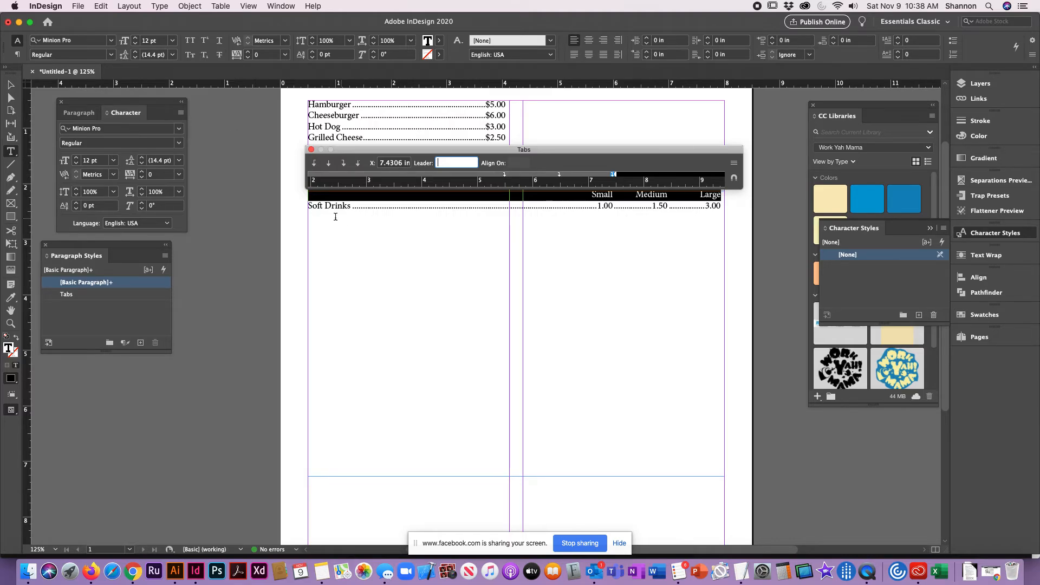
# Make the heading line's Small tab stop center-aligned and move it to 5.3611 in
pyautogui.click(322, 306)
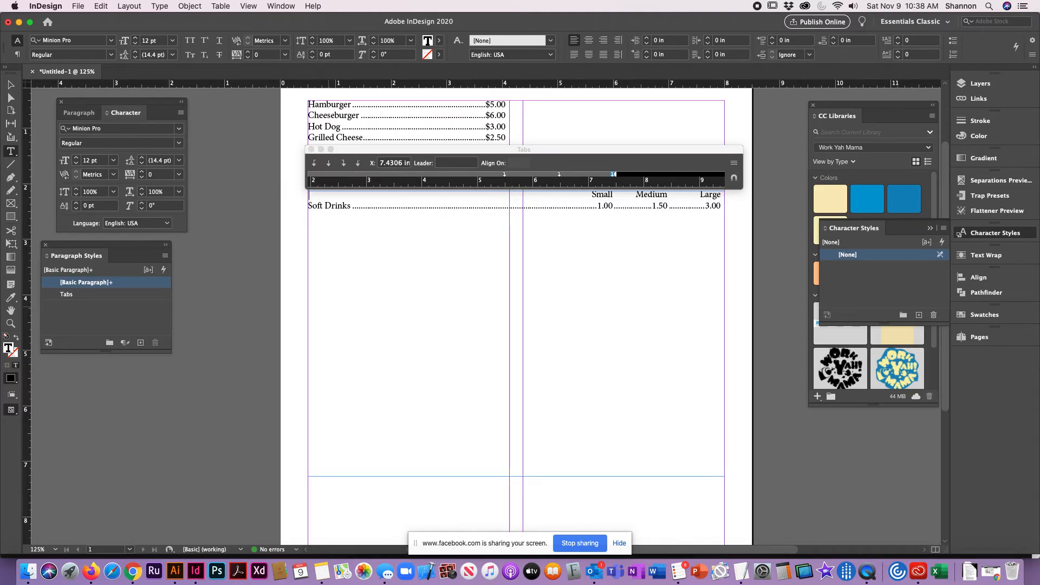
pyautogui.hotkey('shift', 'Down')
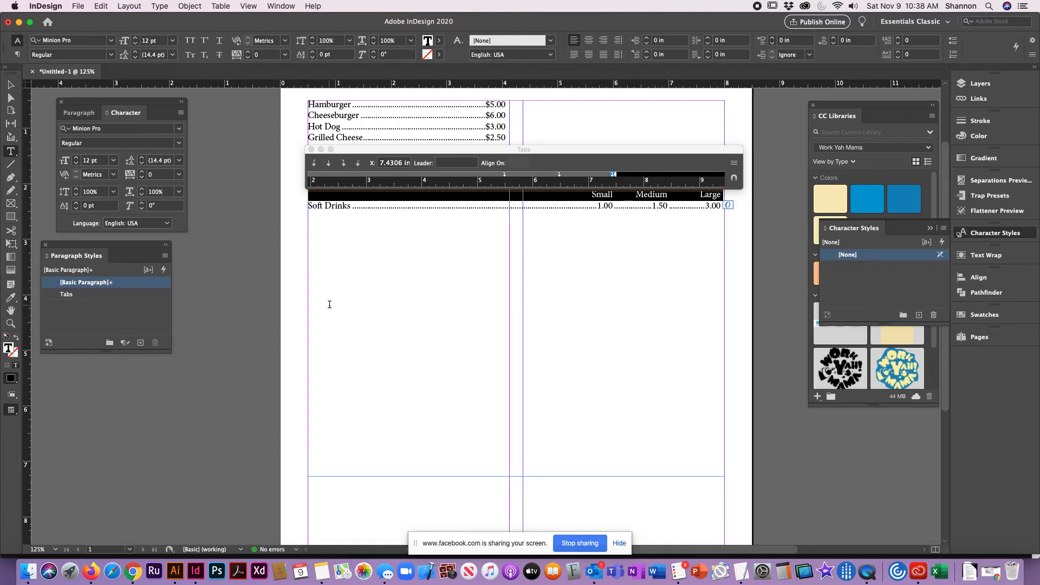
pyautogui.click(505, 174)
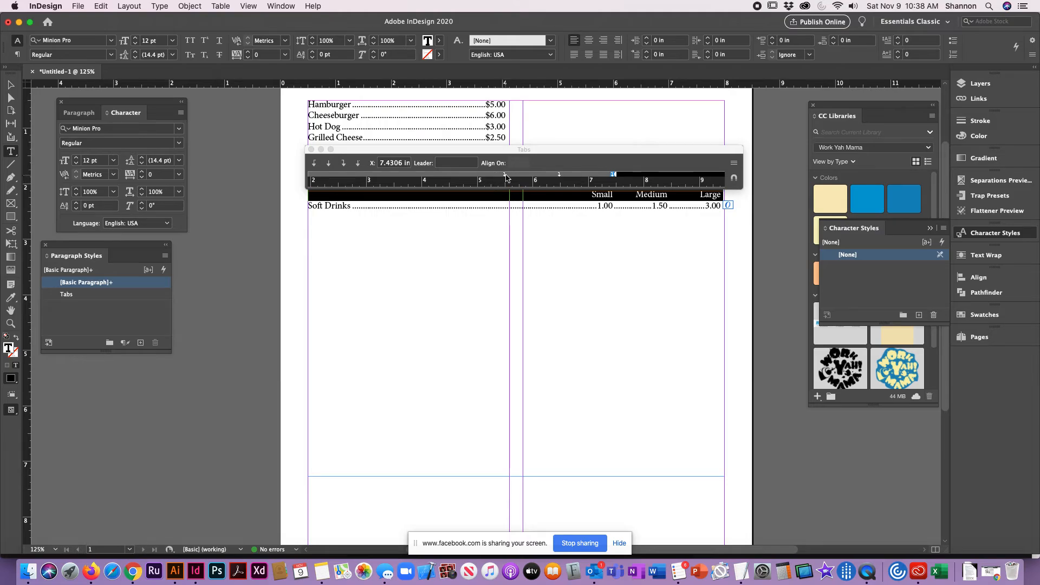
pyautogui.click(331, 164)
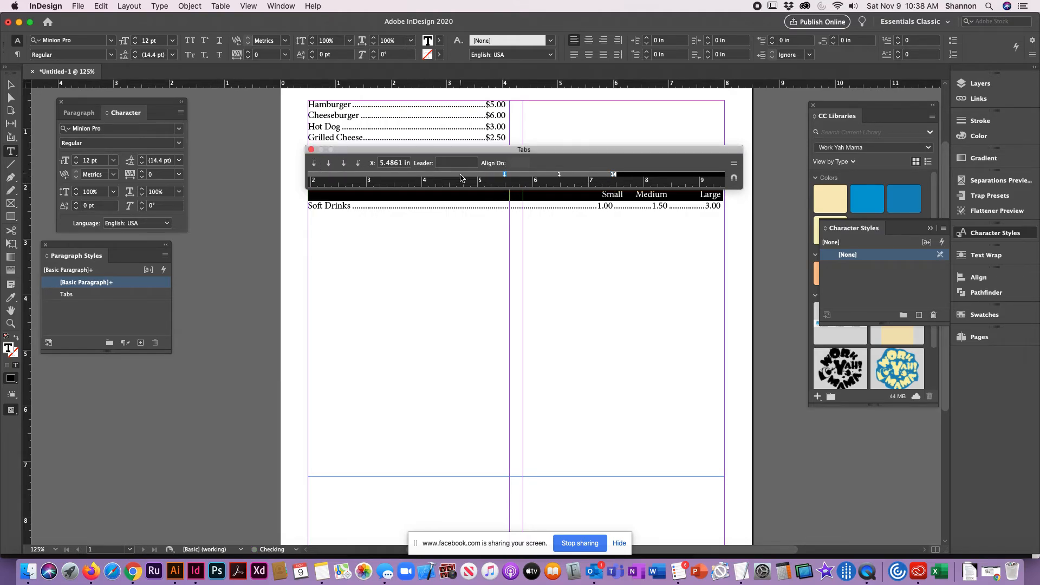
pyautogui.click(505, 174)
pyautogui.moveTo(503, 176); pyautogui.dragTo(497, 177)
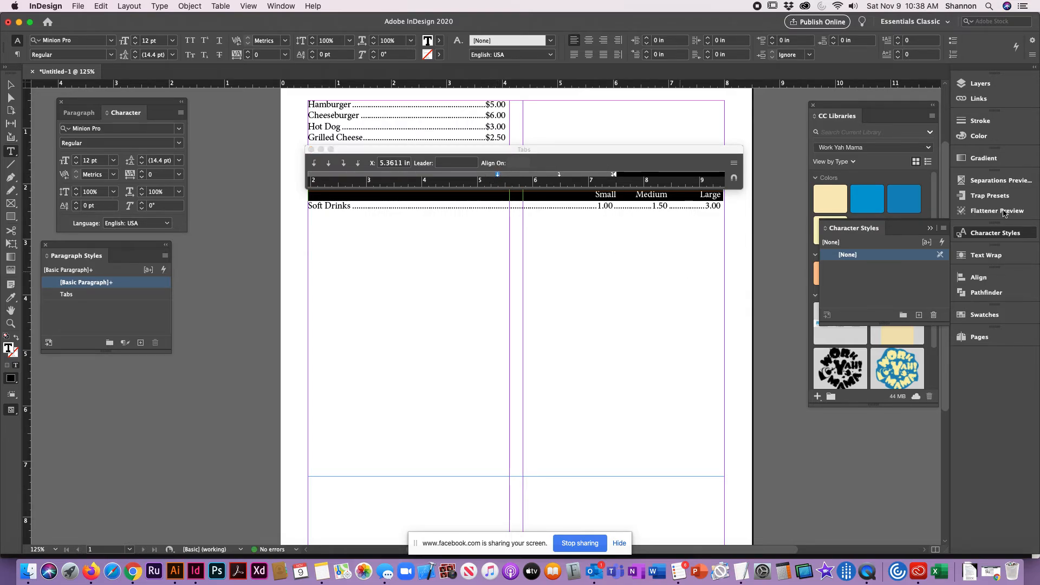
# Center-align the heading line's Medium and Large tab stops and nudge both left, placing the Large one at 7.3056 in
pyautogui.click(559, 174)
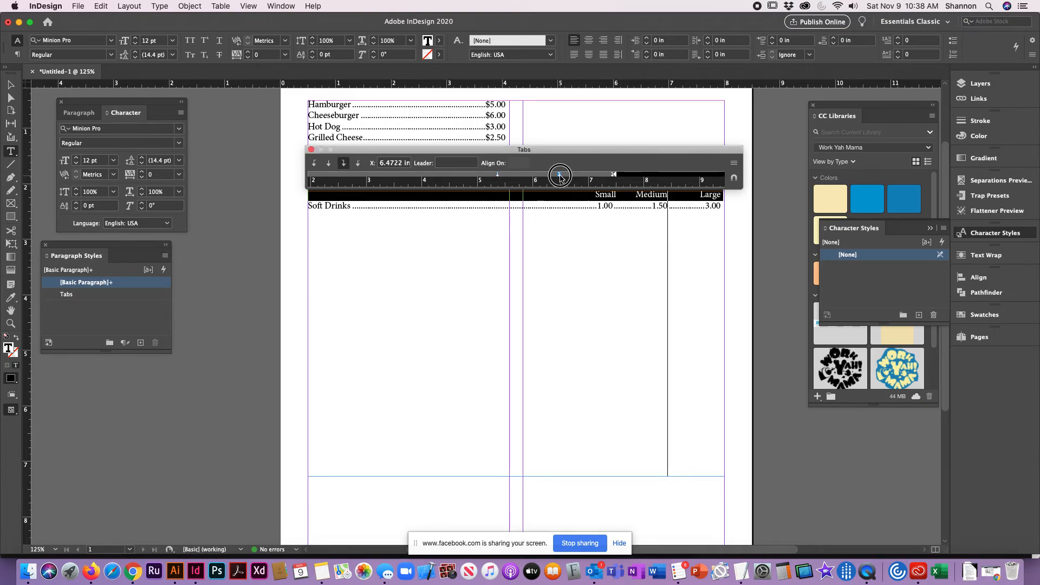
pyautogui.click(344, 164)
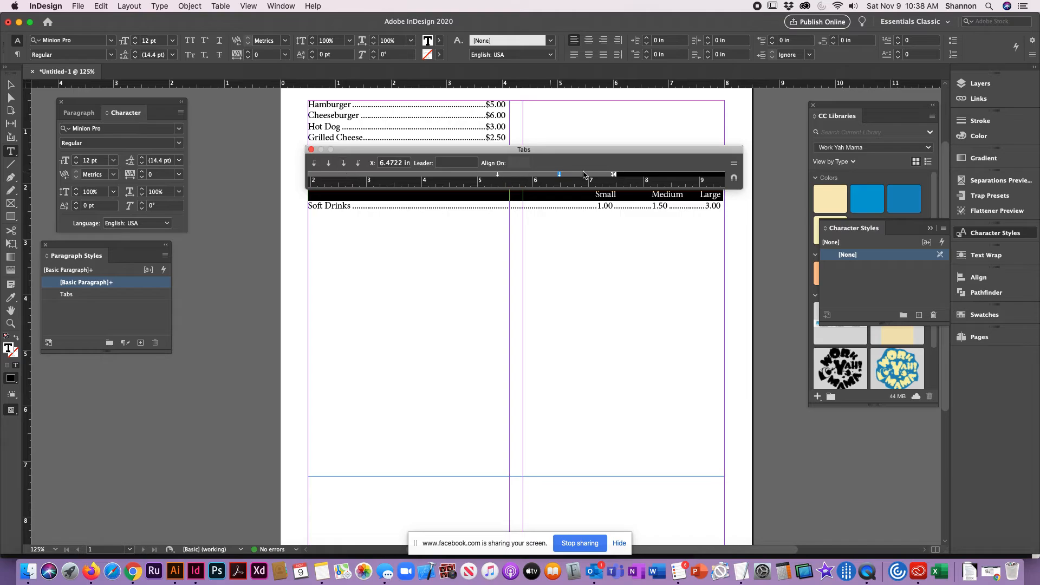
pyautogui.moveTo(561, 178); pyautogui.dragTo(553, 178)
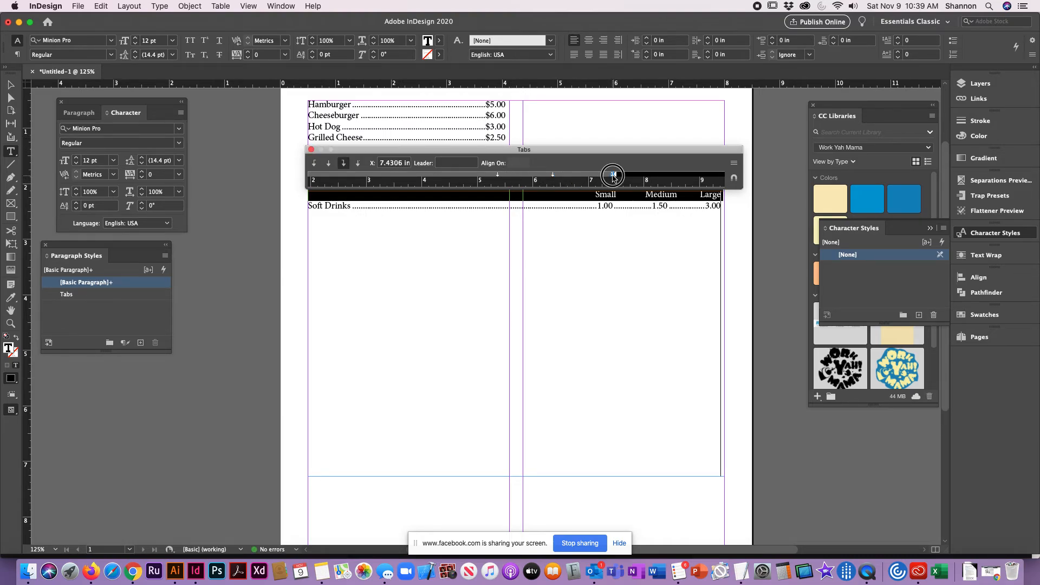
pyautogui.click(614, 175)
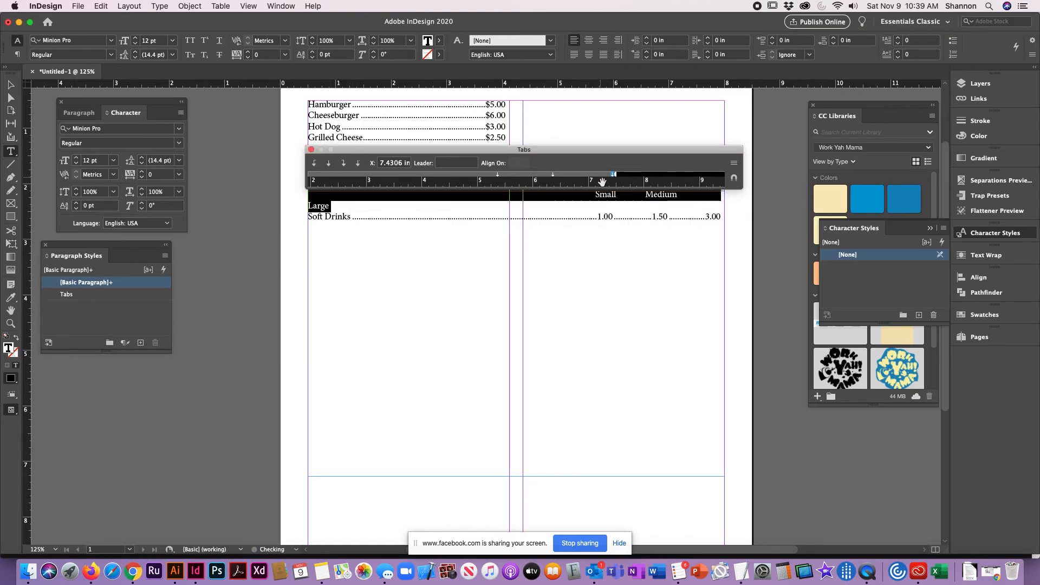
pyautogui.moveTo(613, 175)
pyautogui.mouseDown()
pyautogui.moveTo(592, 177)
pyautogui.moveTo(606, 177)
pyautogui.mouseUp()
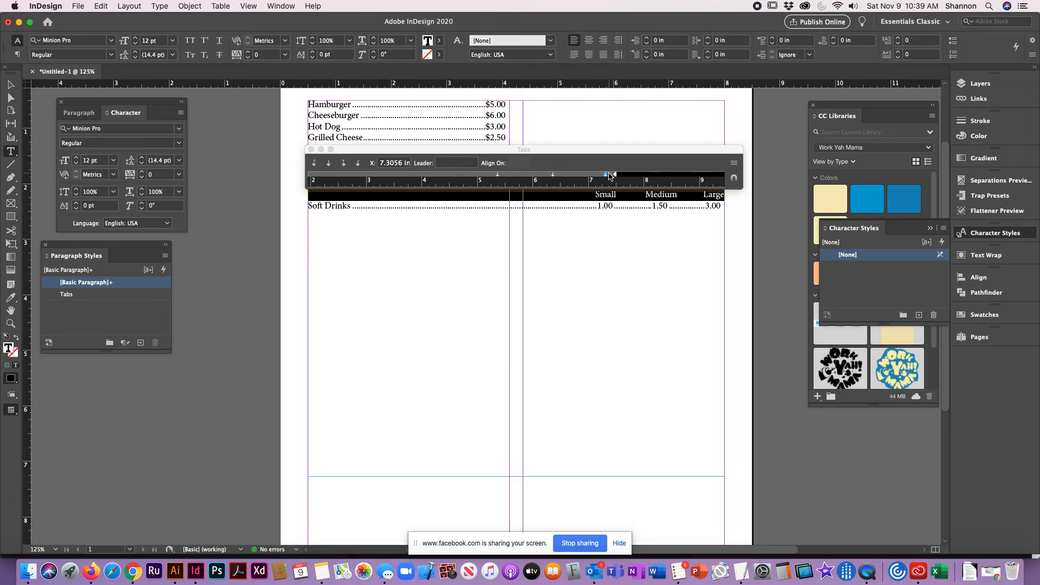
# Add a tab-separated Coffee line below Soft Drinks with the prices .95, 1.00 and 1.25
pyautogui.click(722, 203)
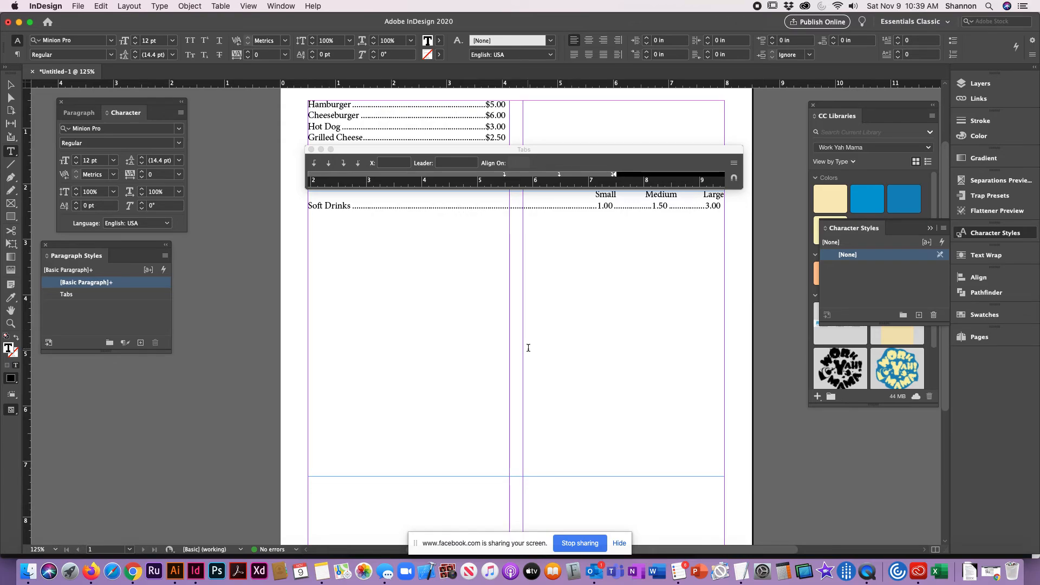
pyautogui.write('Coffee')
pyautogui.press('Tab')
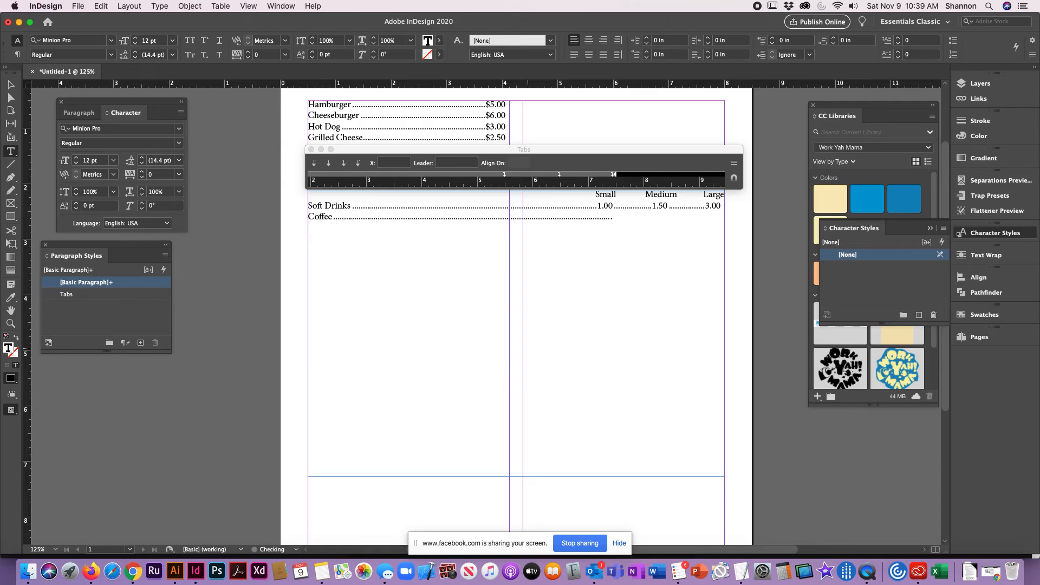
pyautogui.write('.95')
pyautogui.press('Tab')
pyautogui.write('1.00')
pyautogui.press('Tab')
pyautogui.write('1.25')
pyautogui.click(368, 127)
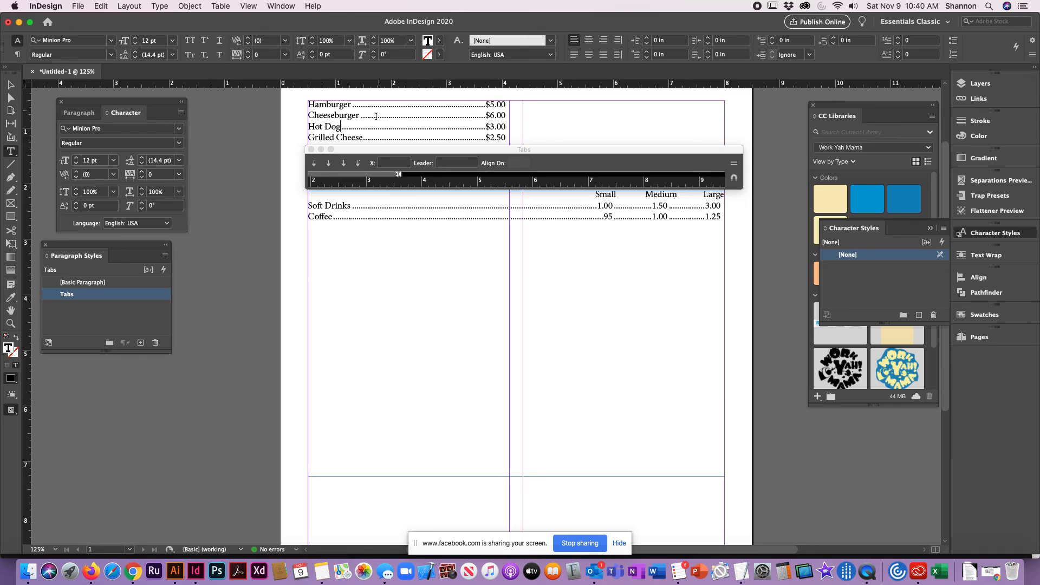
pyautogui.click(410, 215)
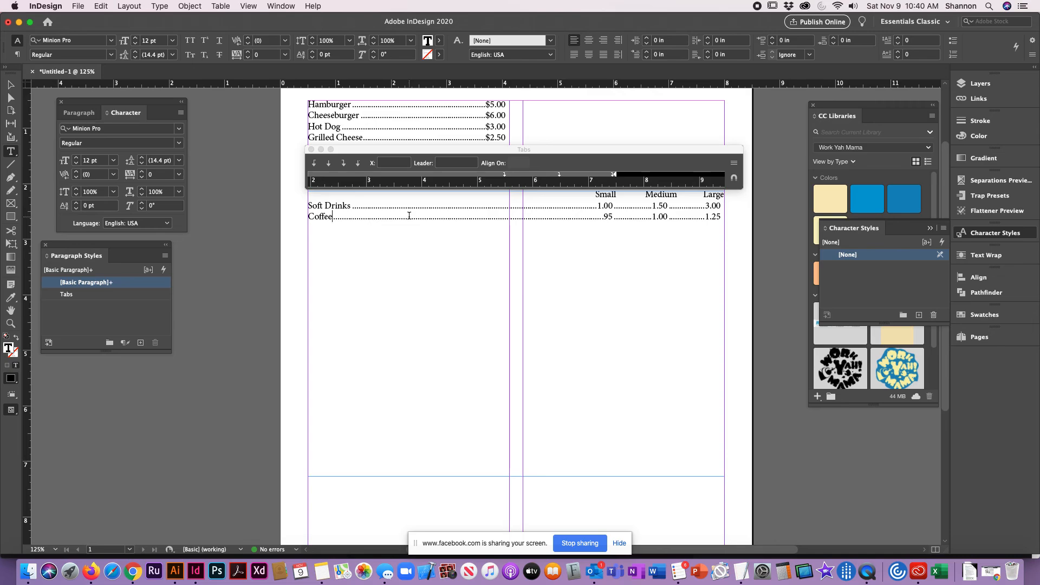
pyautogui.click(361, 151)
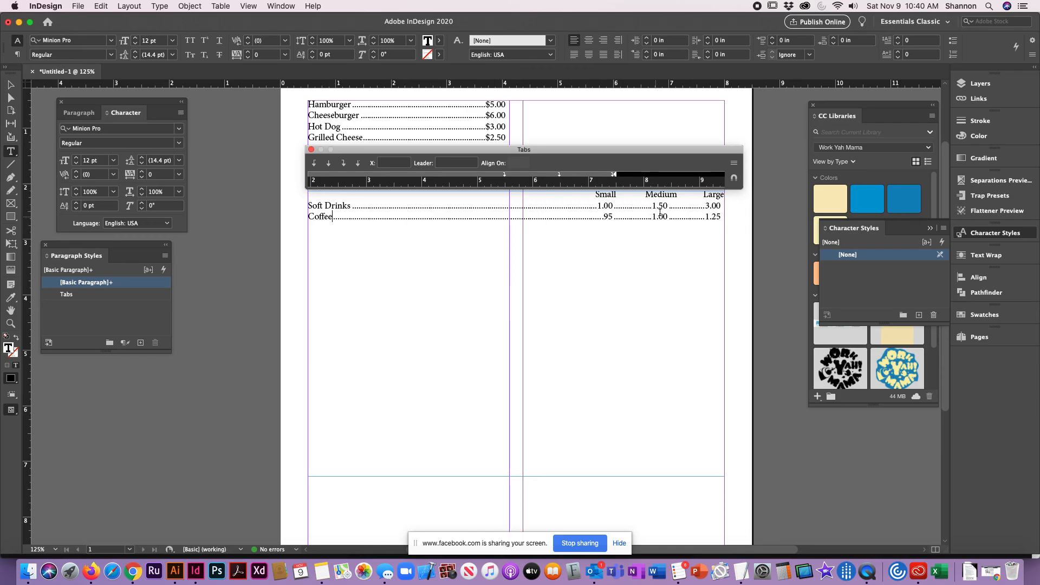
pyautogui.click(399, 115)
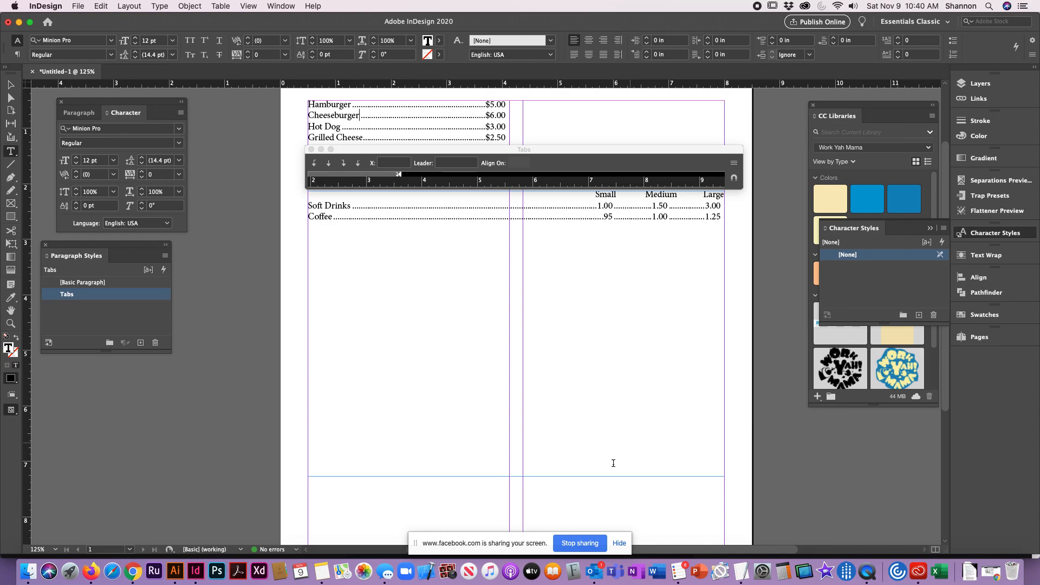
# Stop sharing the screen and end the live video on Facebook in Chrome
pyautogui.click(578, 544)
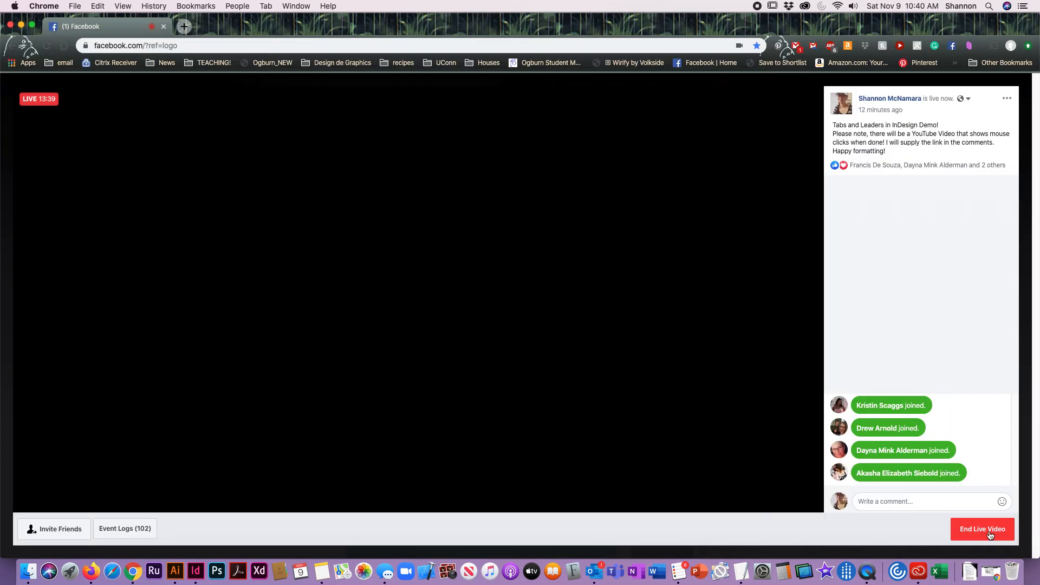
pyautogui.click(990, 535)
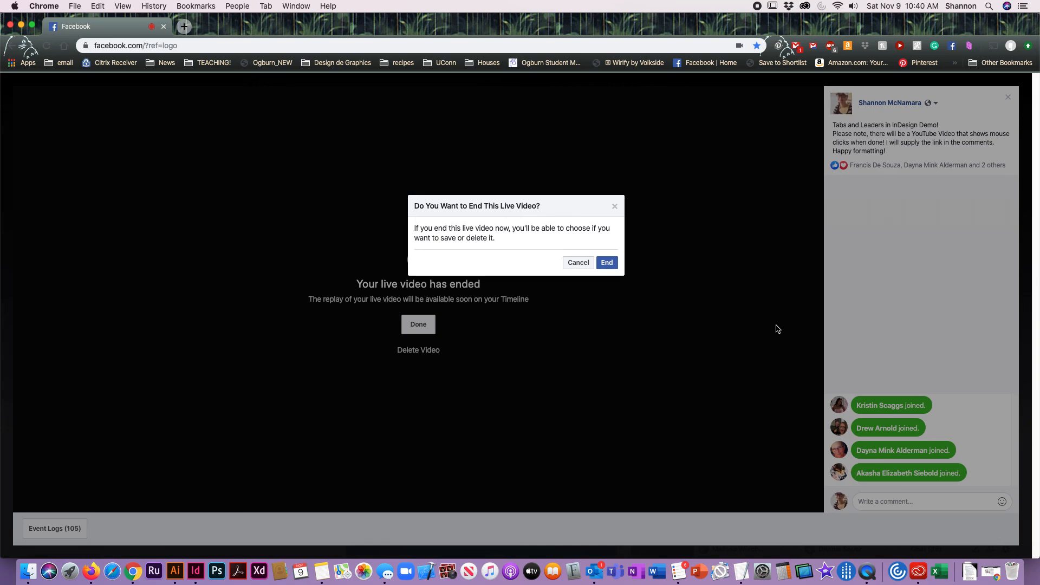
pyautogui.click(611, 265)
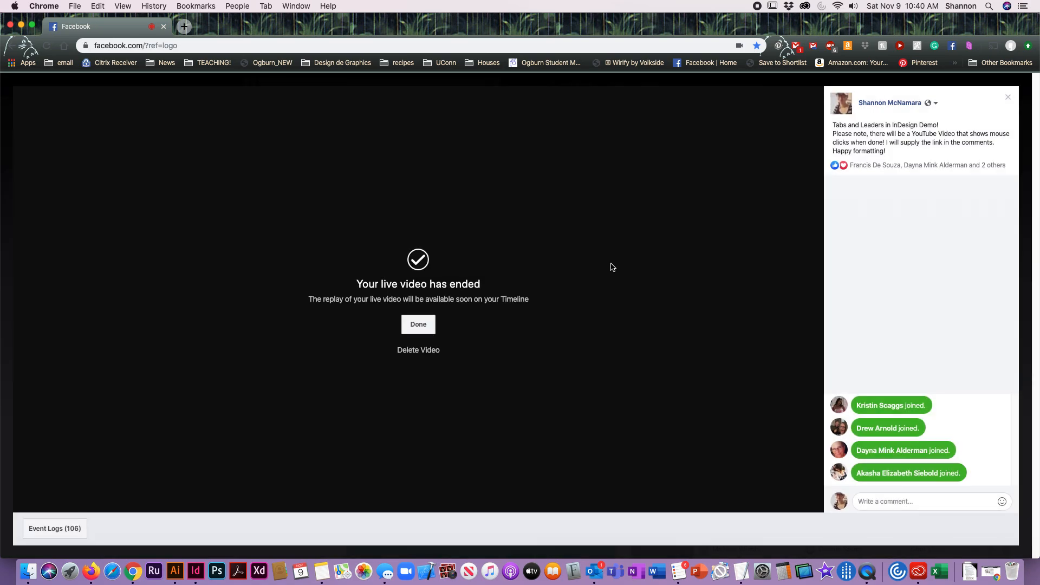
pyautogui.click(866, 572)
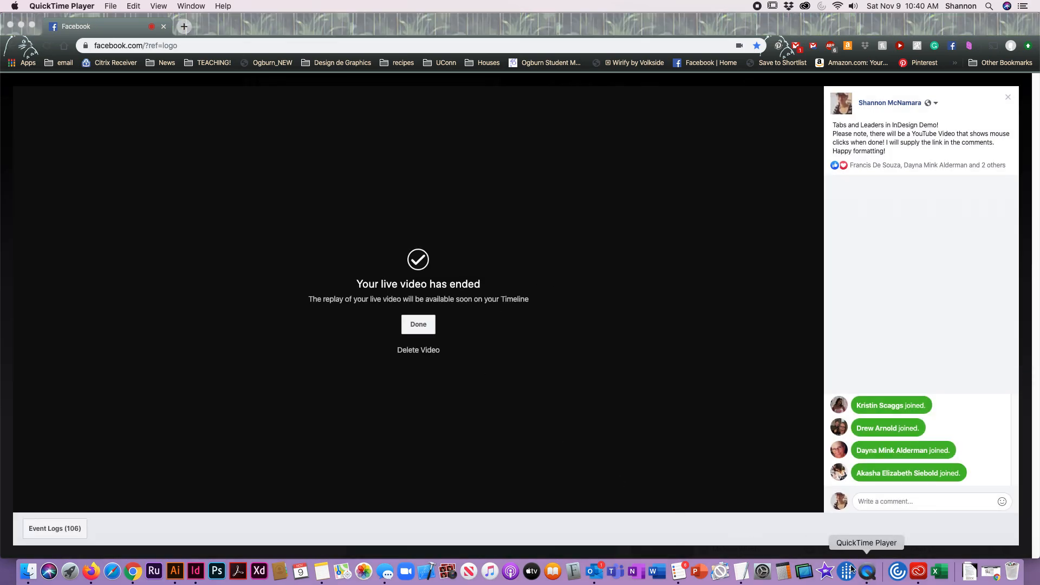
pyautogui.click(63, 6)
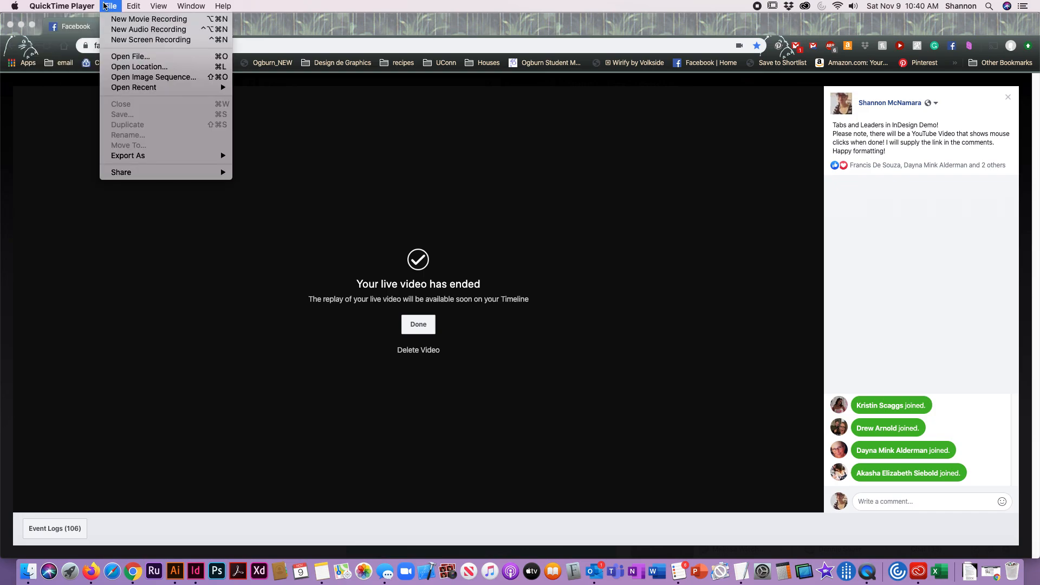